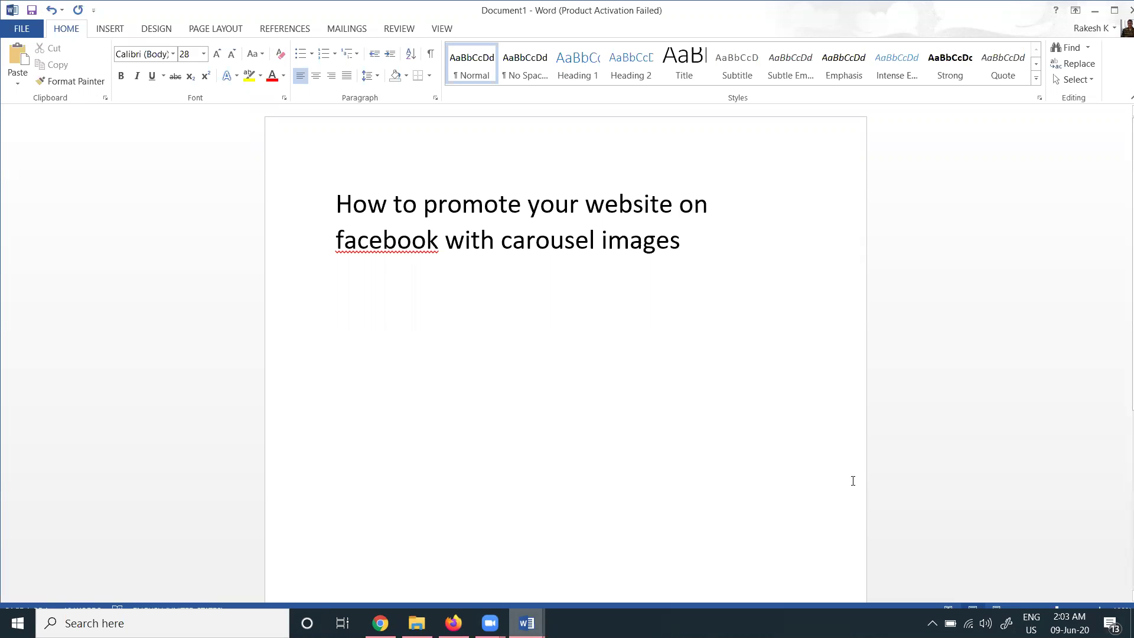
Switch to the Book Your Properties Facebook page and scroll down to its earlier carousel post
click(380, 623)
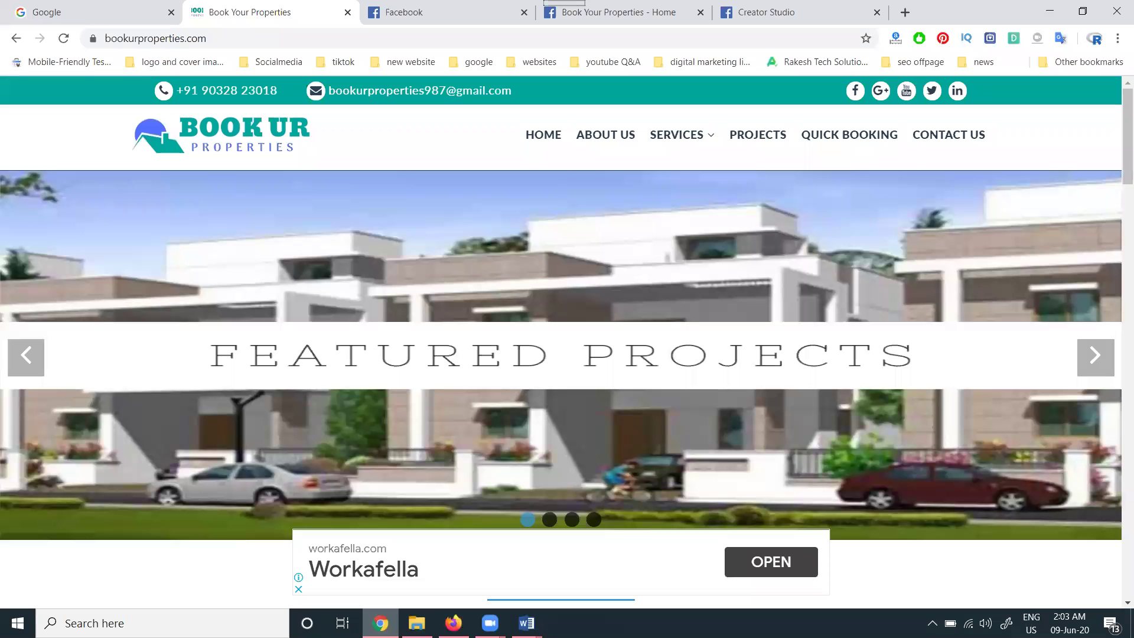
click(620, 12)
scroll(619, 340, down, 10)
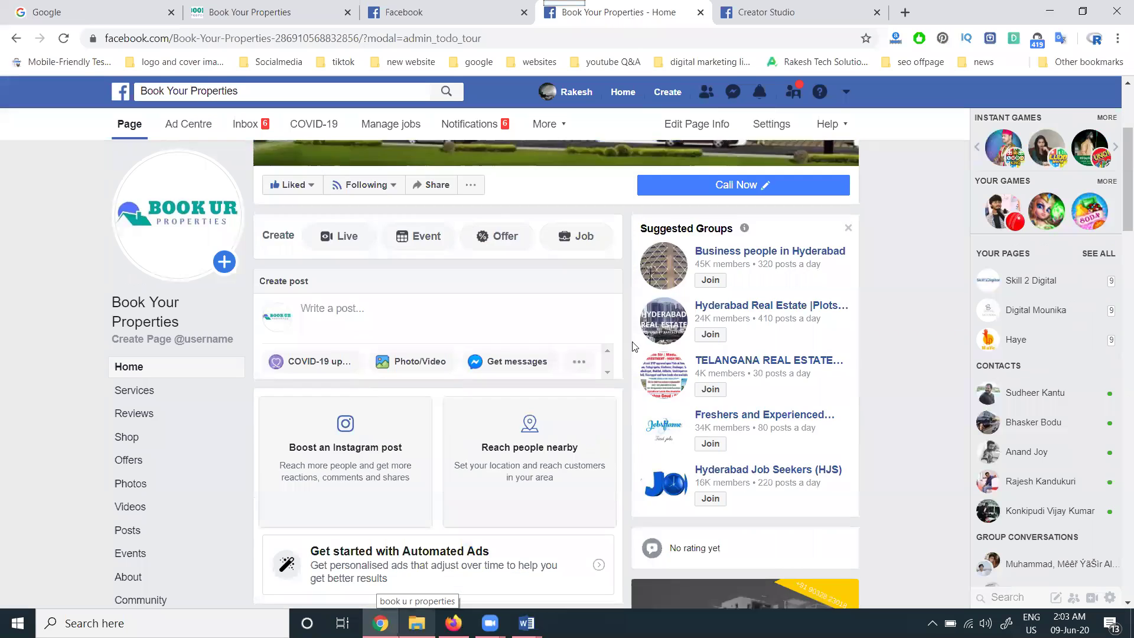
scroll(619, 341, down, 12)
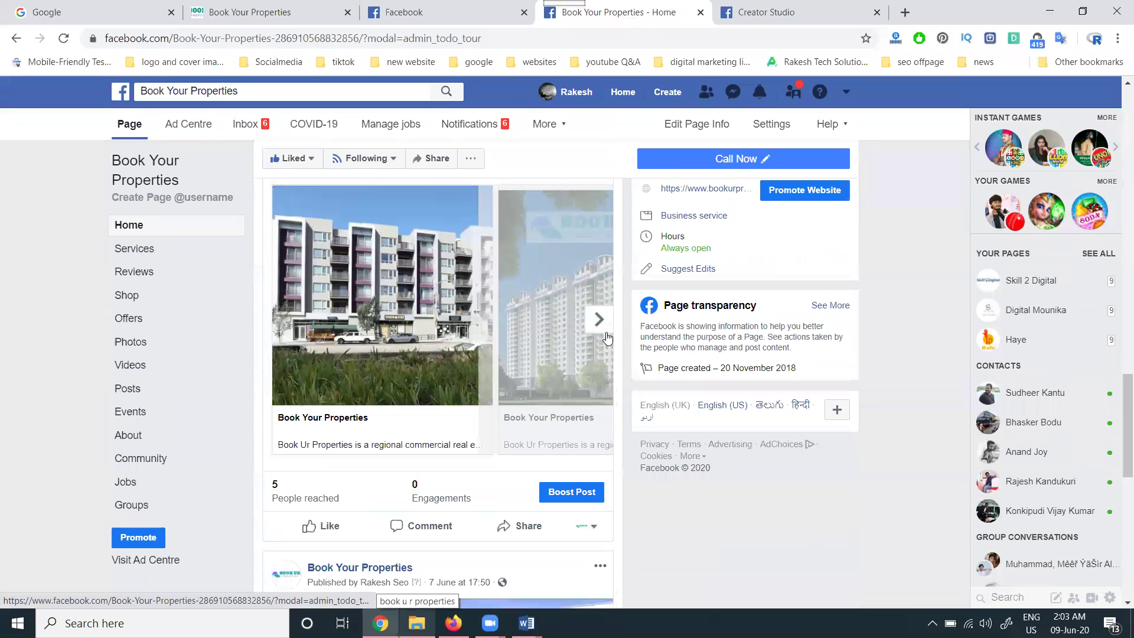
Step the carousel forward to its final logo card, then back to the first photo
click(599, 321)
click(599, 321)
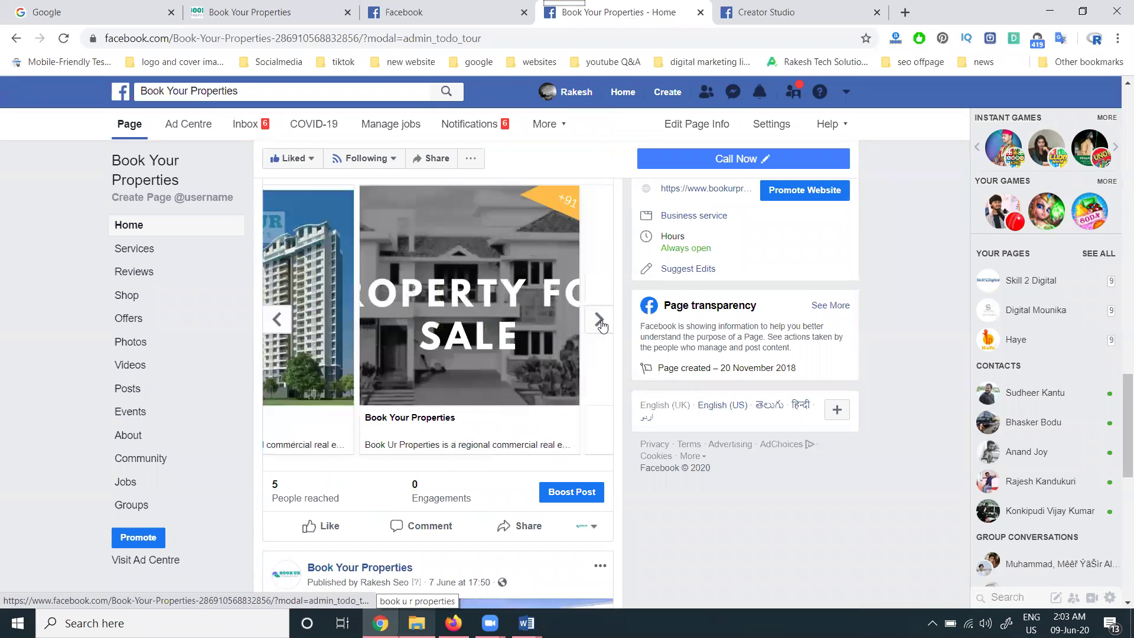
click(599, 321)
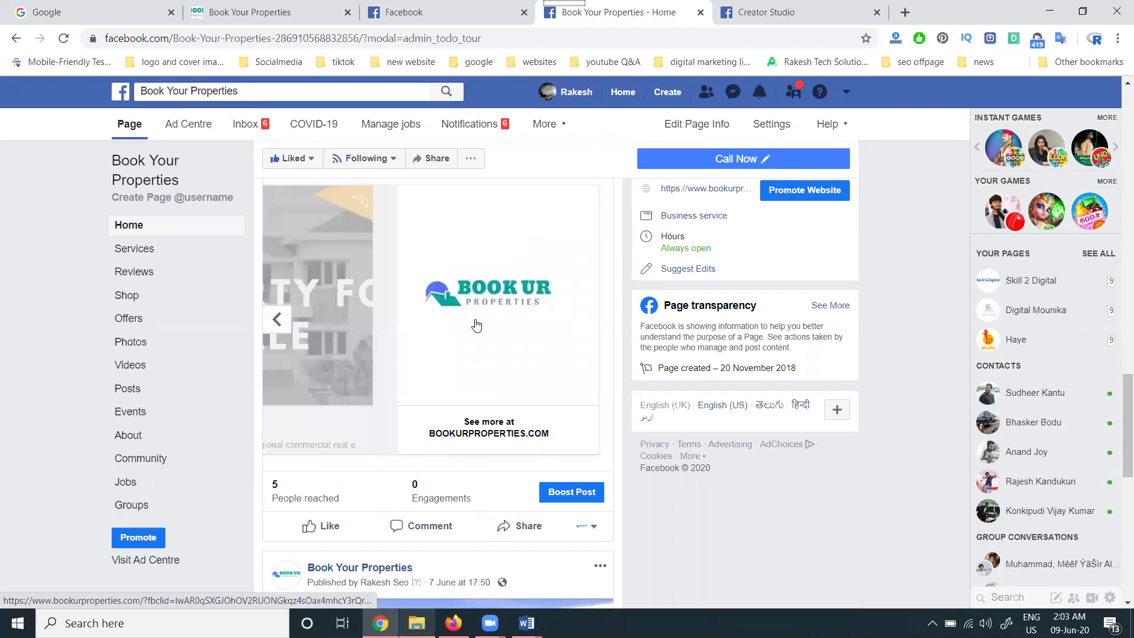
click(276, 322)
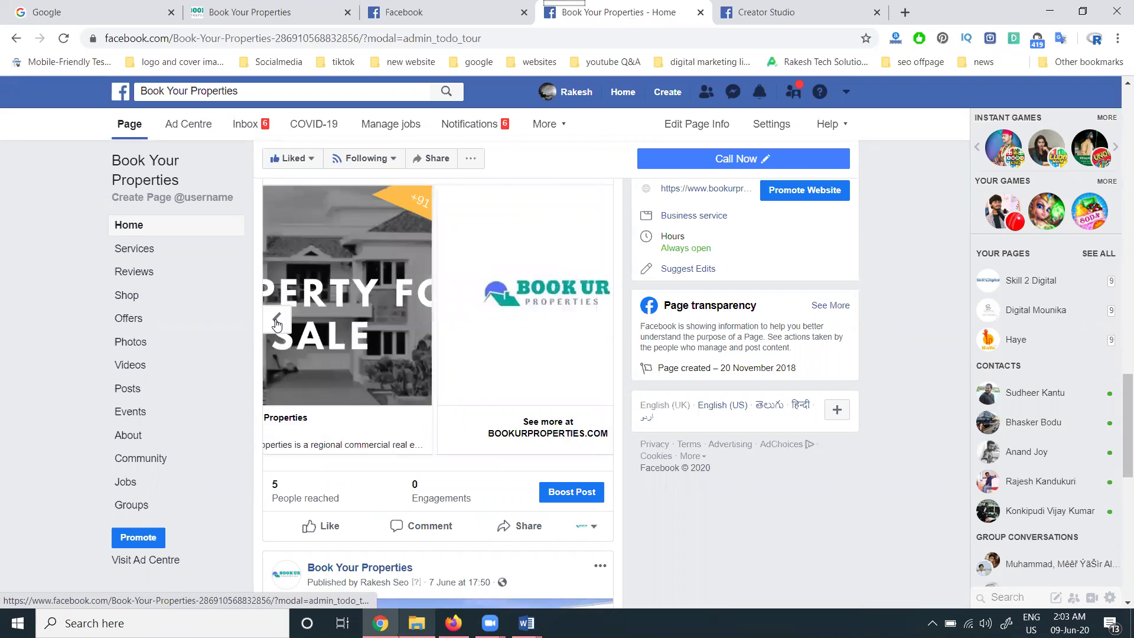
click(277, 321)
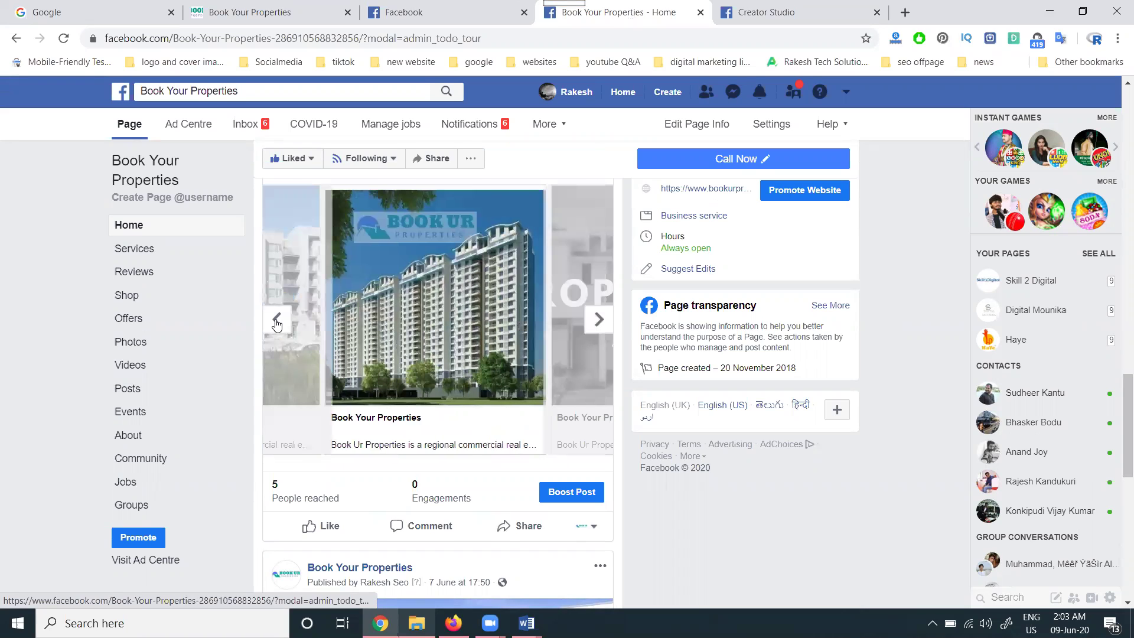
click(276, 322)
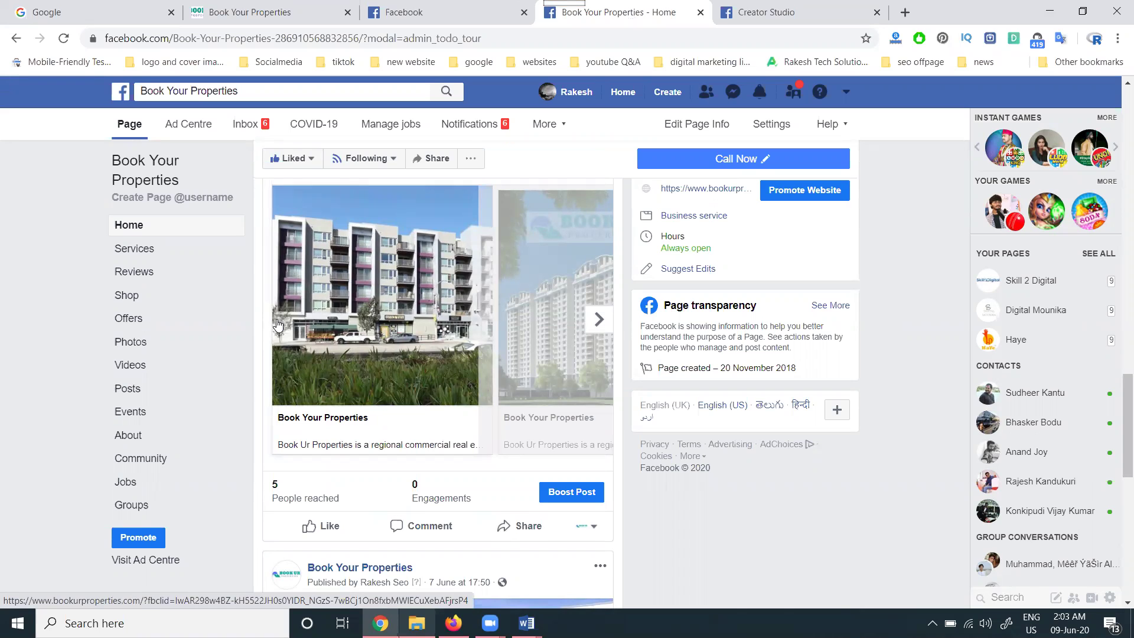
Check the website address and Creator Studio, then return to the top of the Facebook page
click(269, 12)
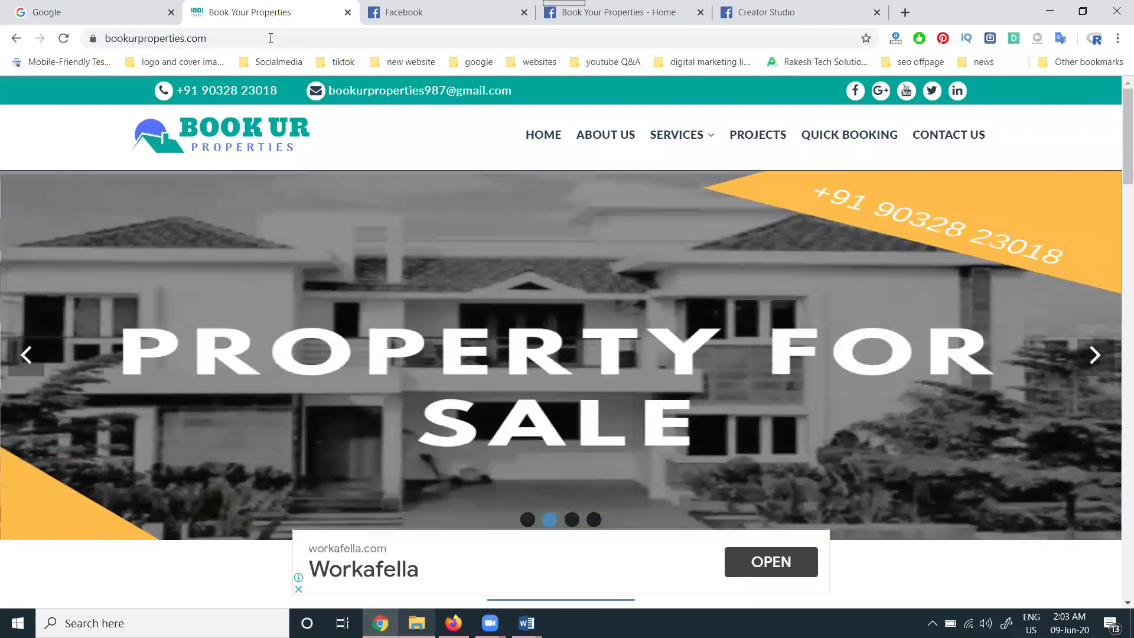
click(269, 39)
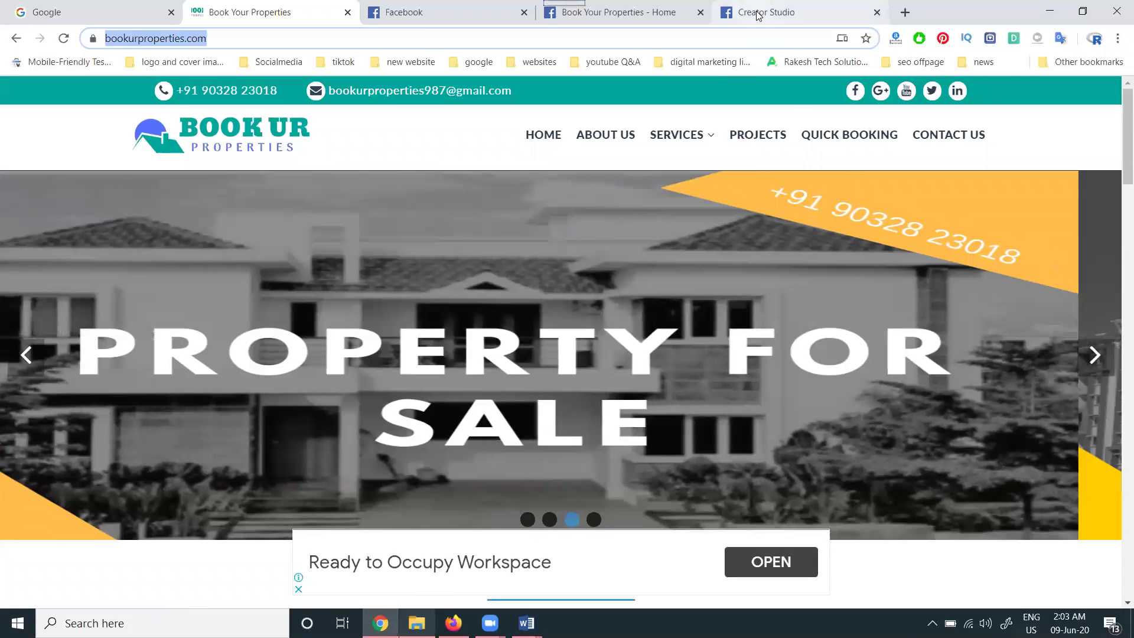
click(758, 15)
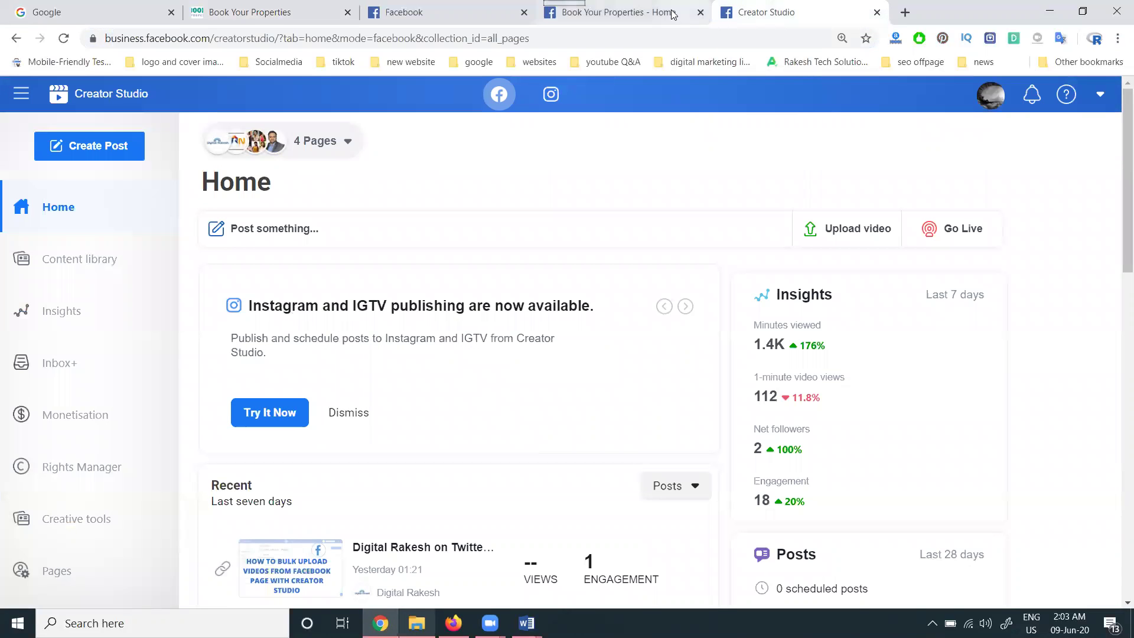
click(654, 15)
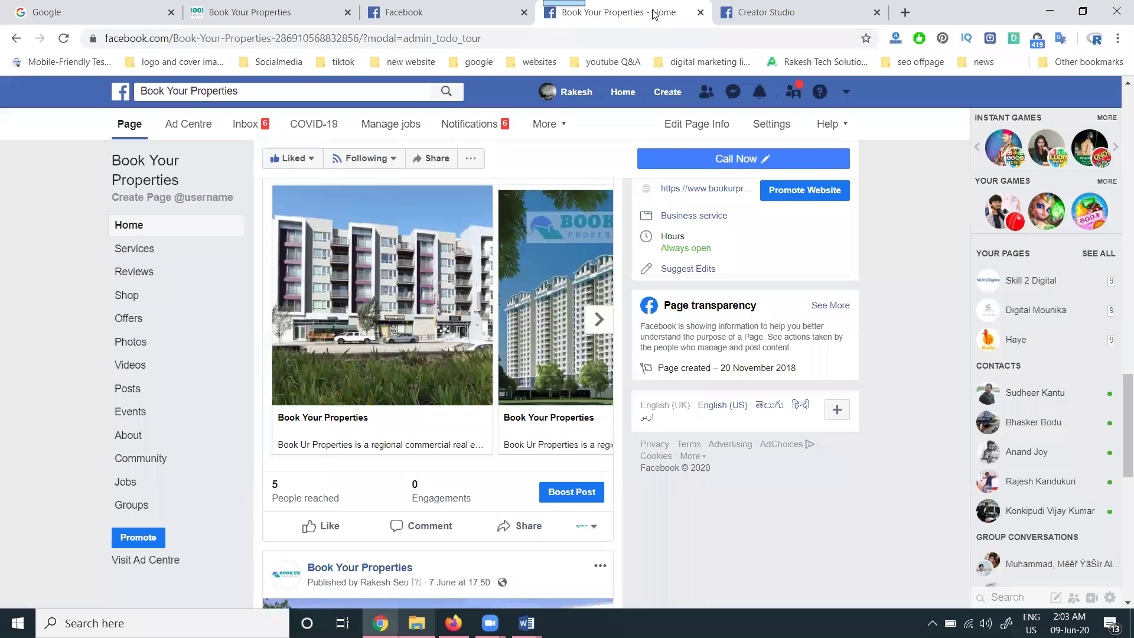
scroll(430, 369, up, 10)
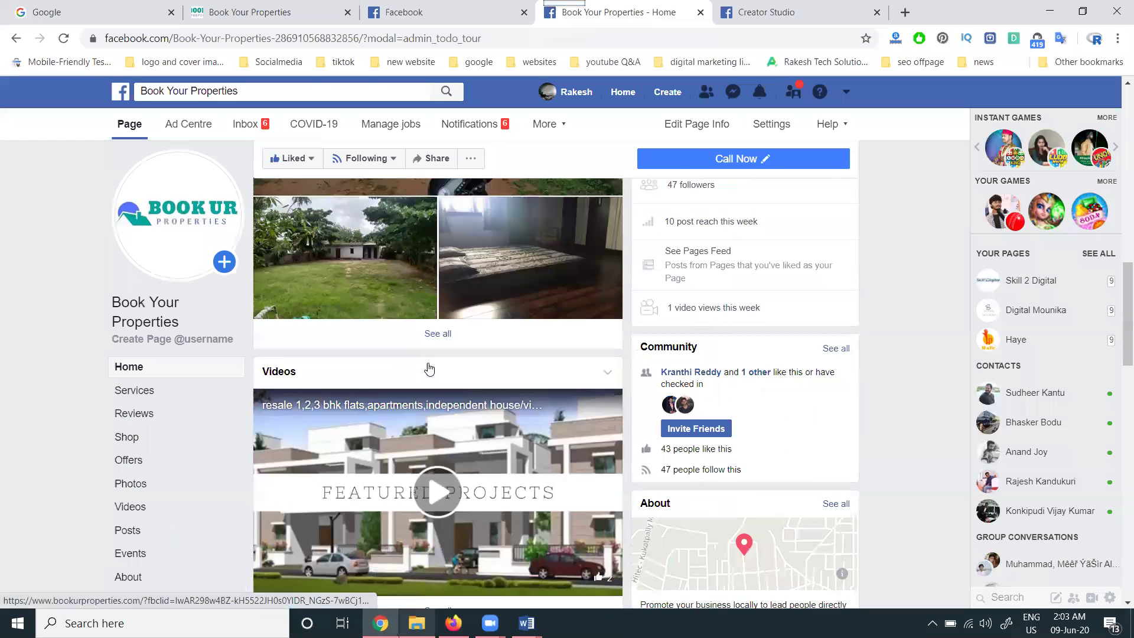
scroll(430, 369, up, 15)
Start a page post, cancel the photo file picker without adding images, and move to Creator Studio
click(429, 363)
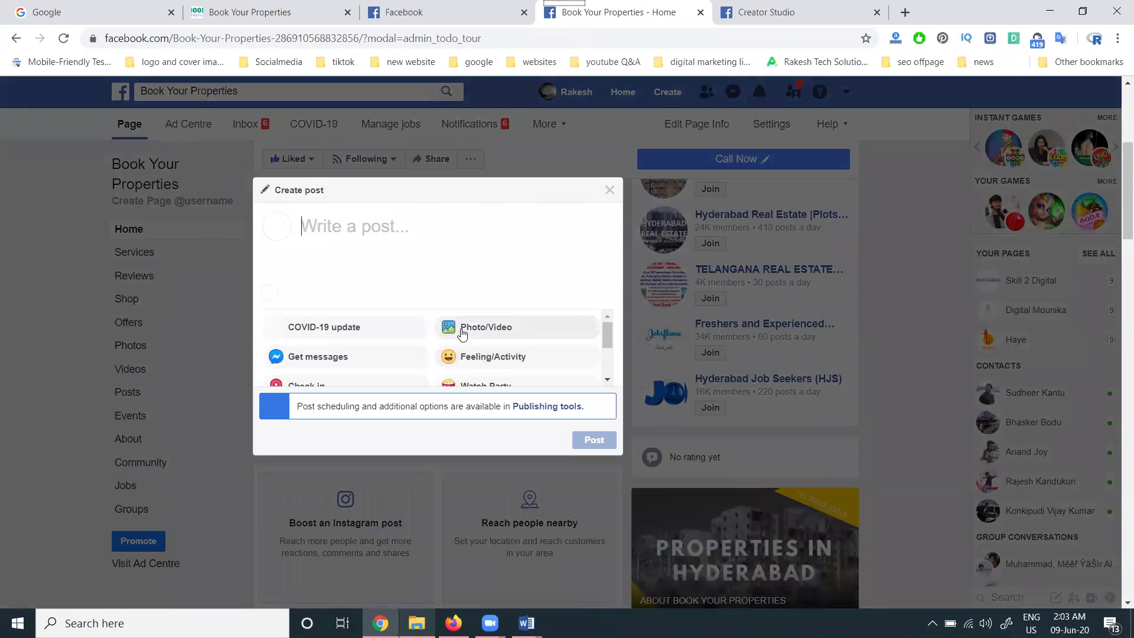
scroll(467, 335, down, 2)
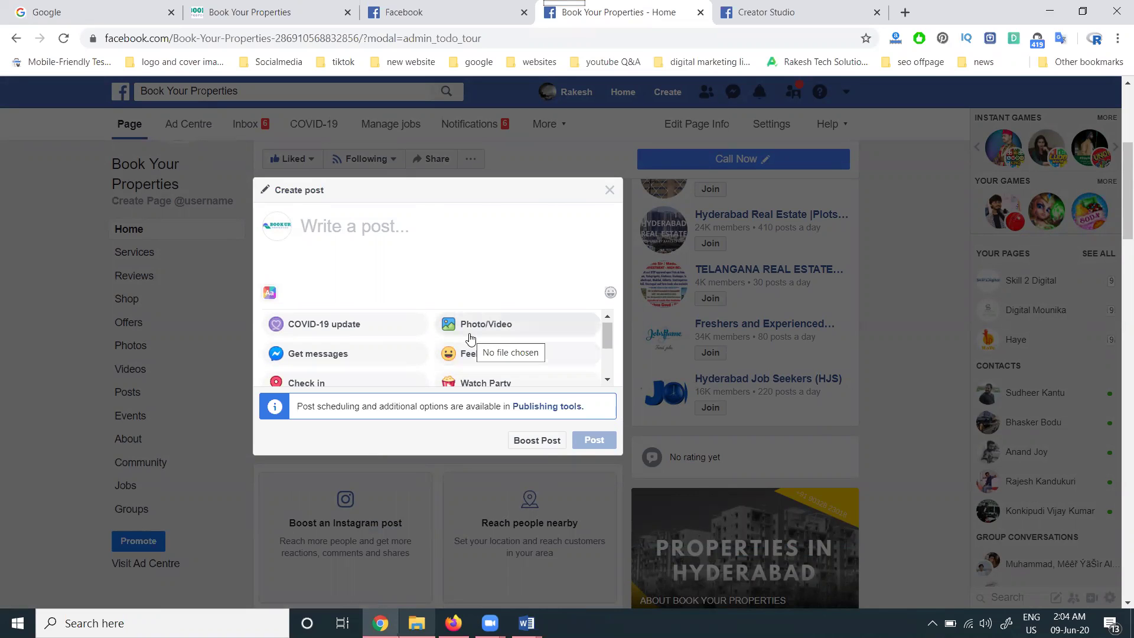
click(471, 335)
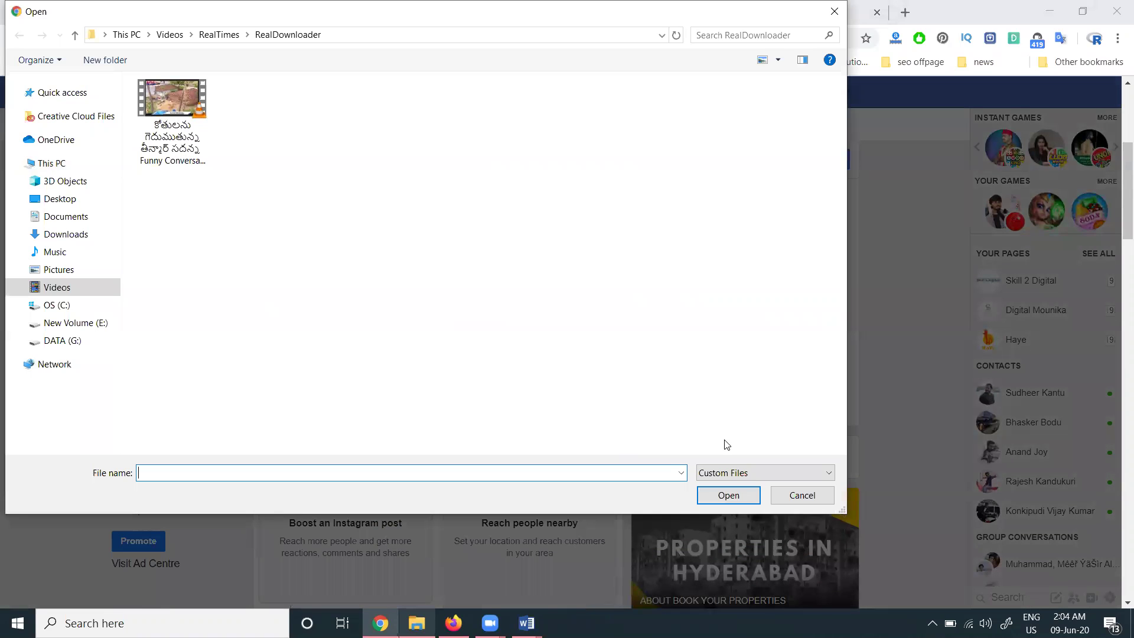
click(804, 503)
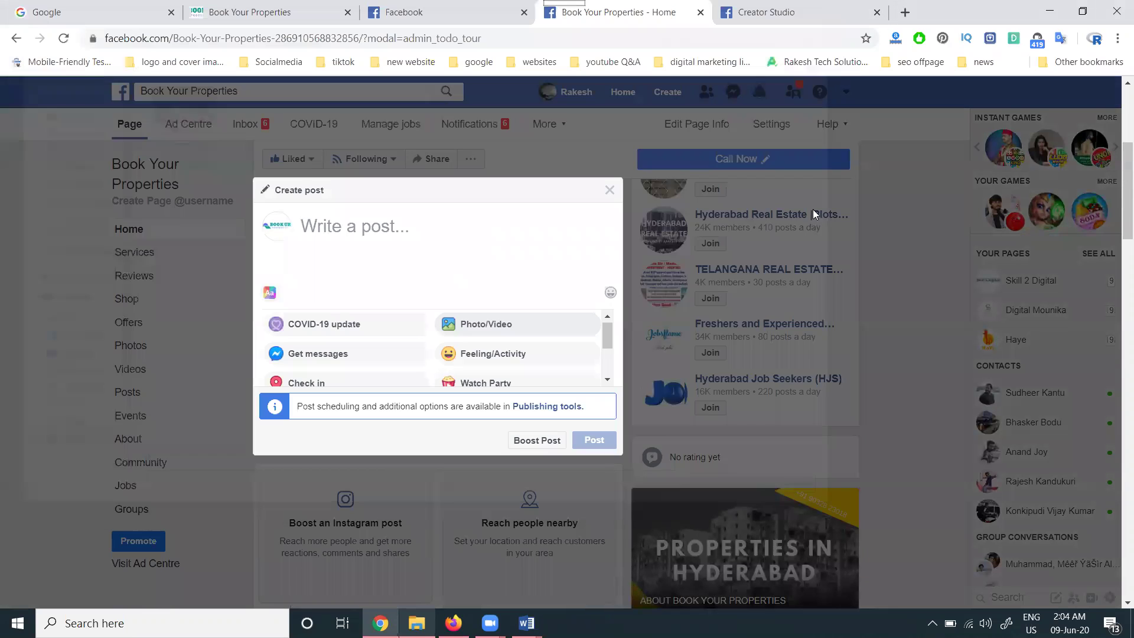
click(801, 8)
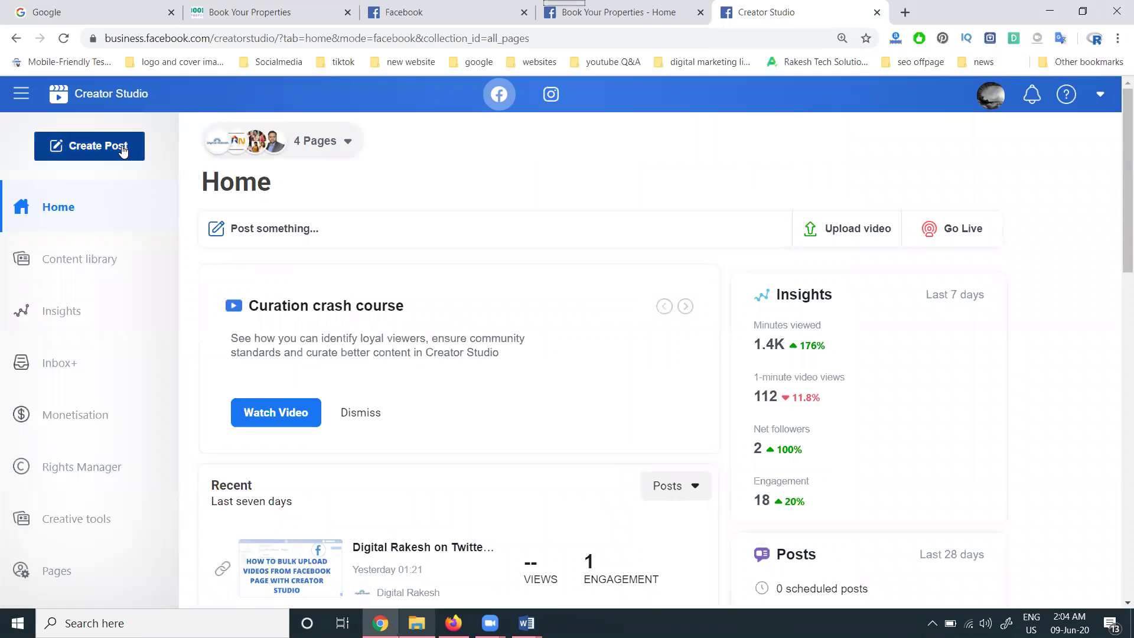
Create a new Creator Studio post as Book Your Properties and make it a multimedia photo carousel
click(123, 150)
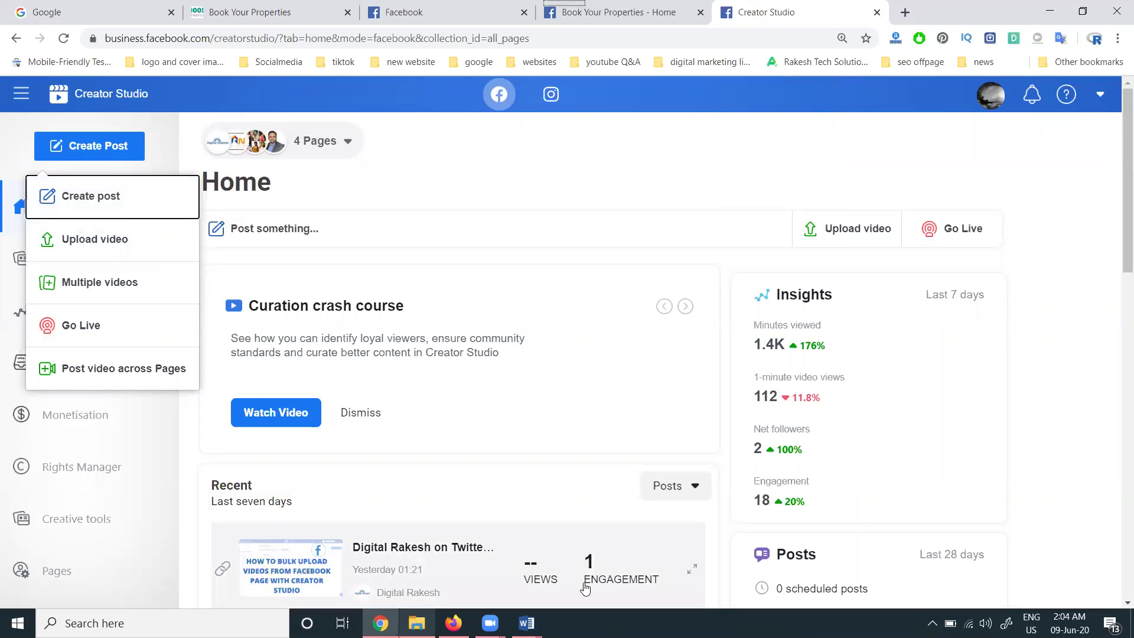
key(alt+Tab)
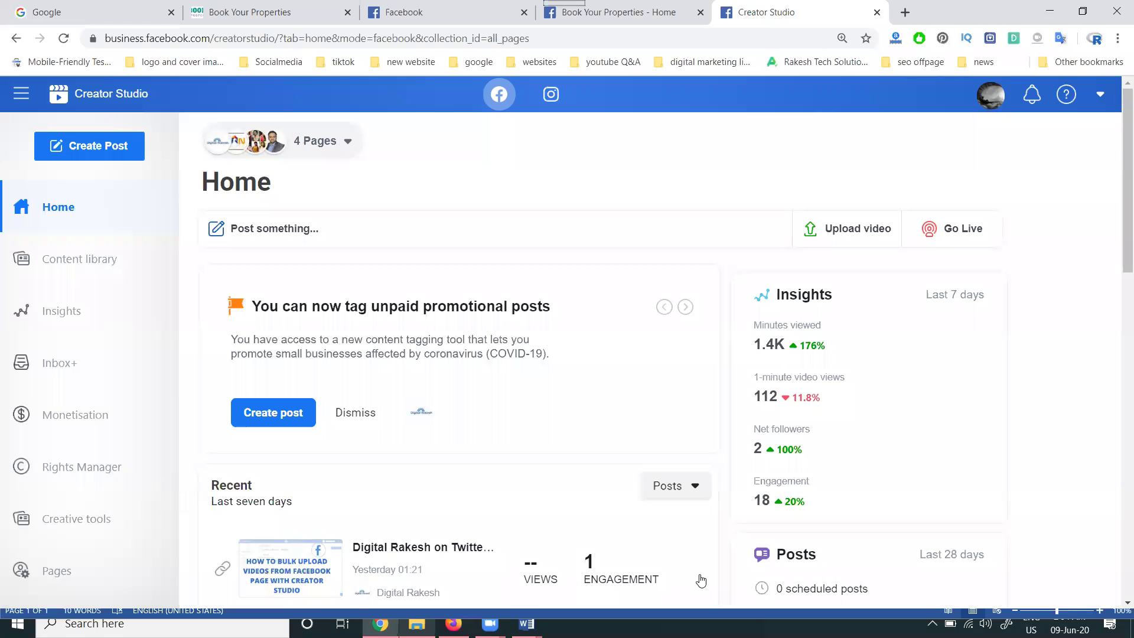
click(89, 195)
click(756, 177)
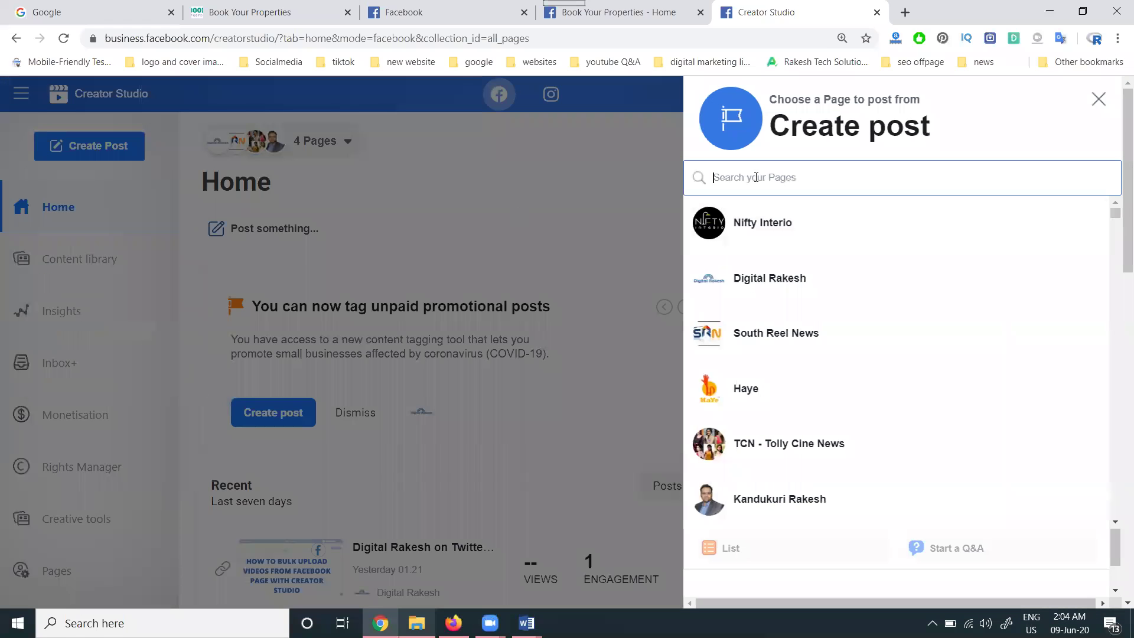
text(book)
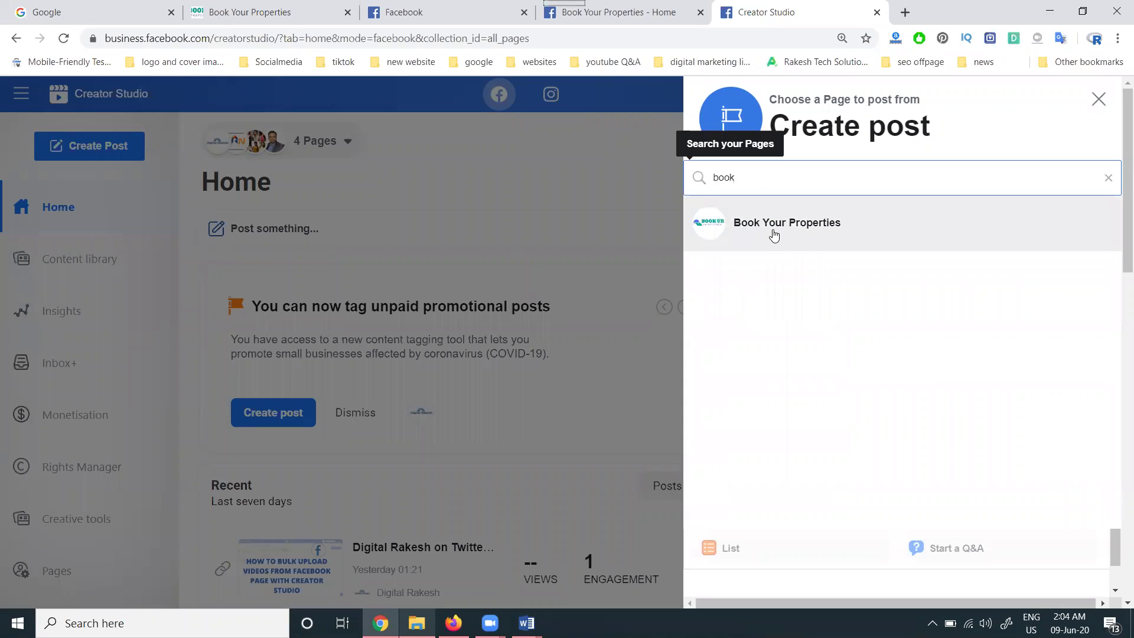
click(774, 232)
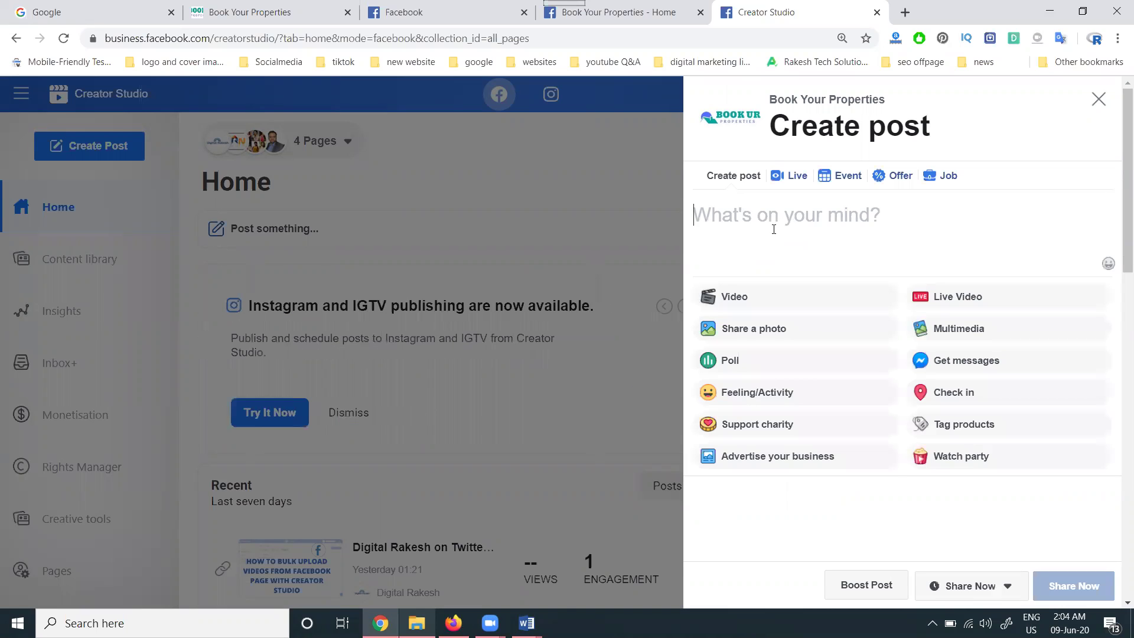
click(947, 332)
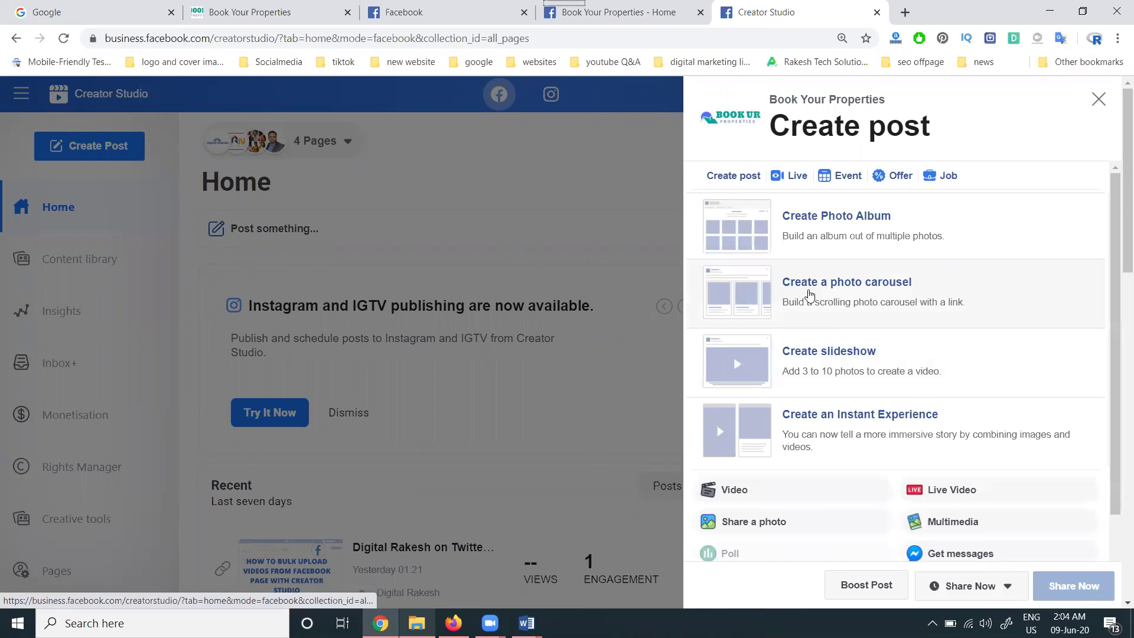
click(815, 302)
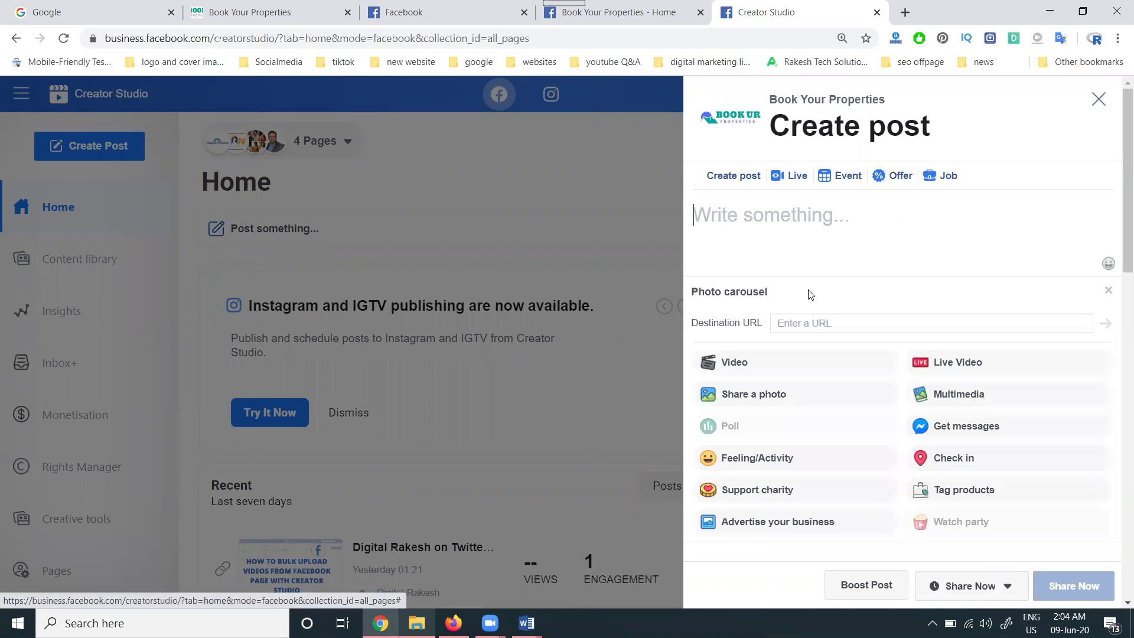
right_click(796, 322)
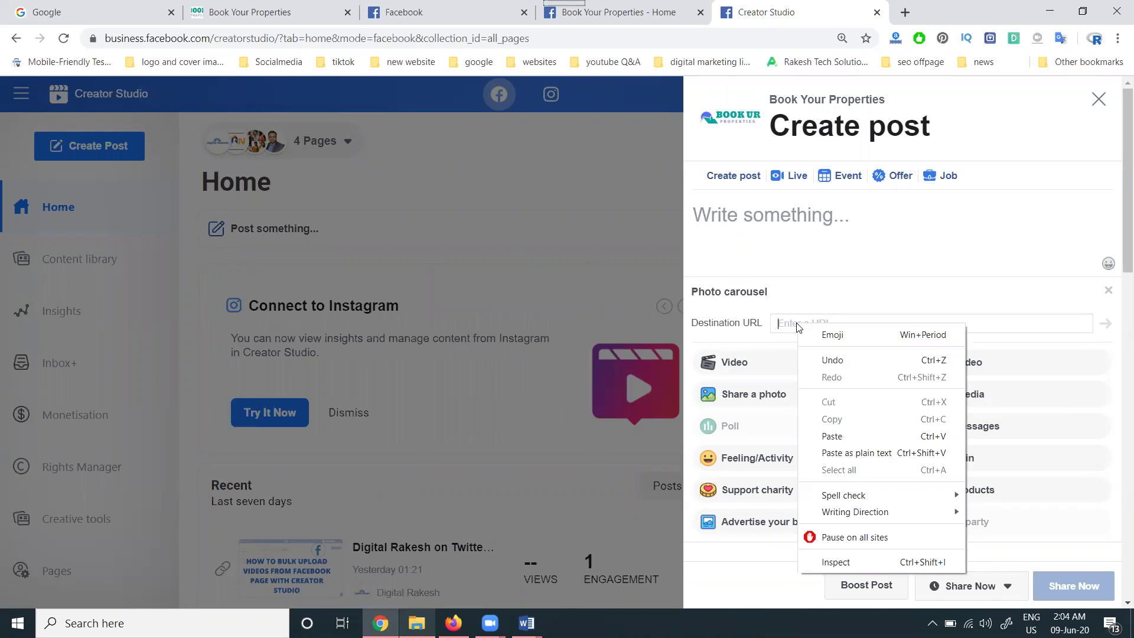
click(847, 446)
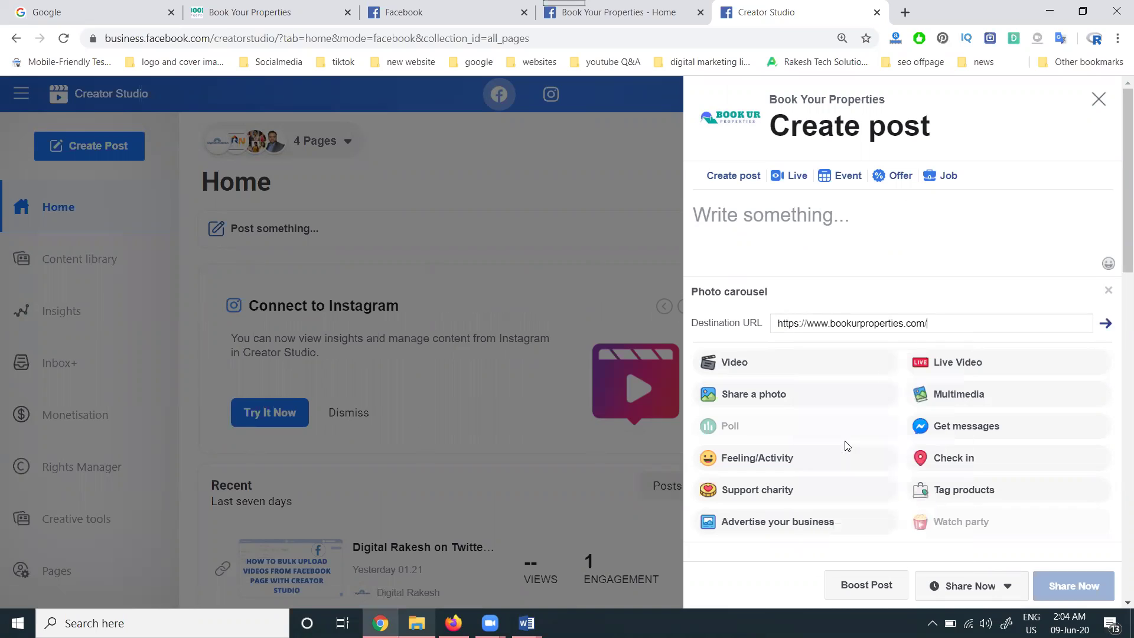
click(1102, 331)
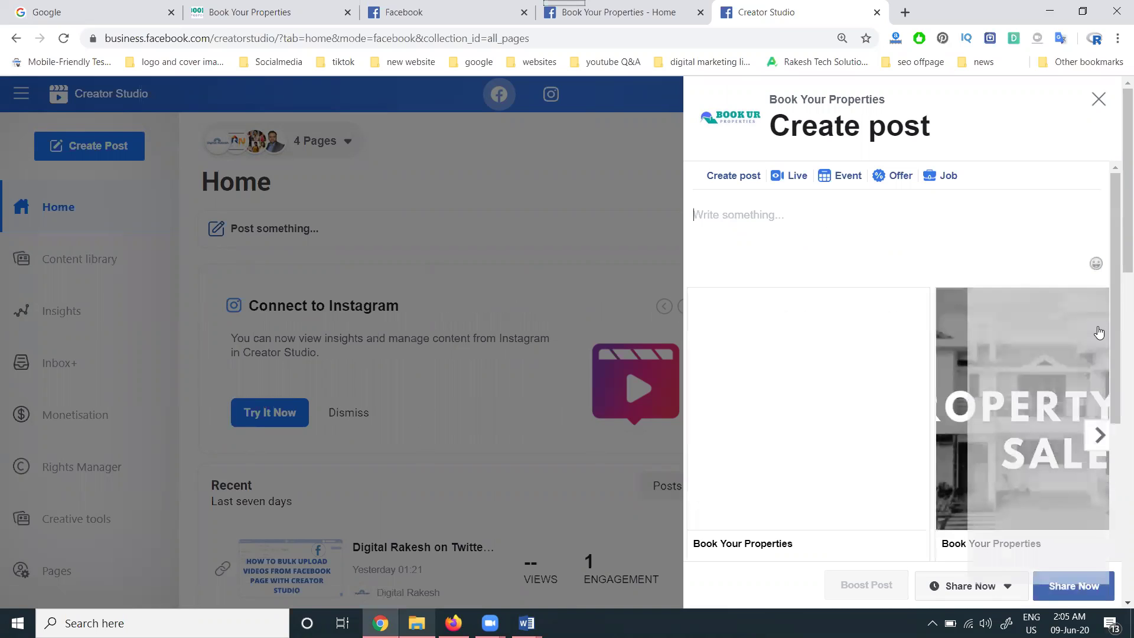
scroll(1013, 316, down, 5)
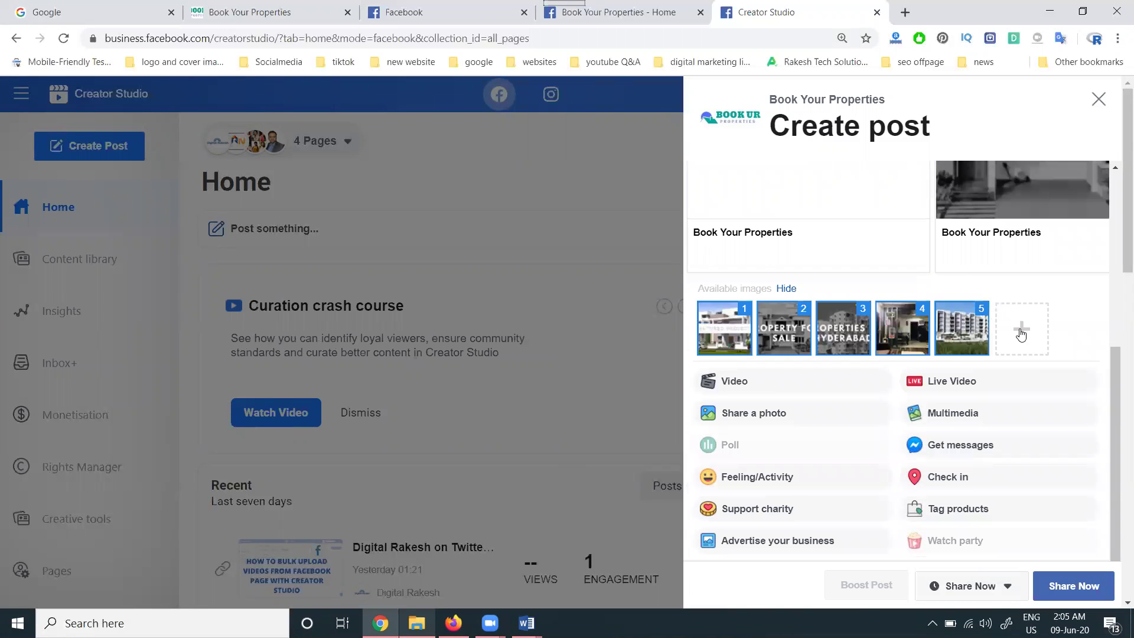
click(1021, 332)
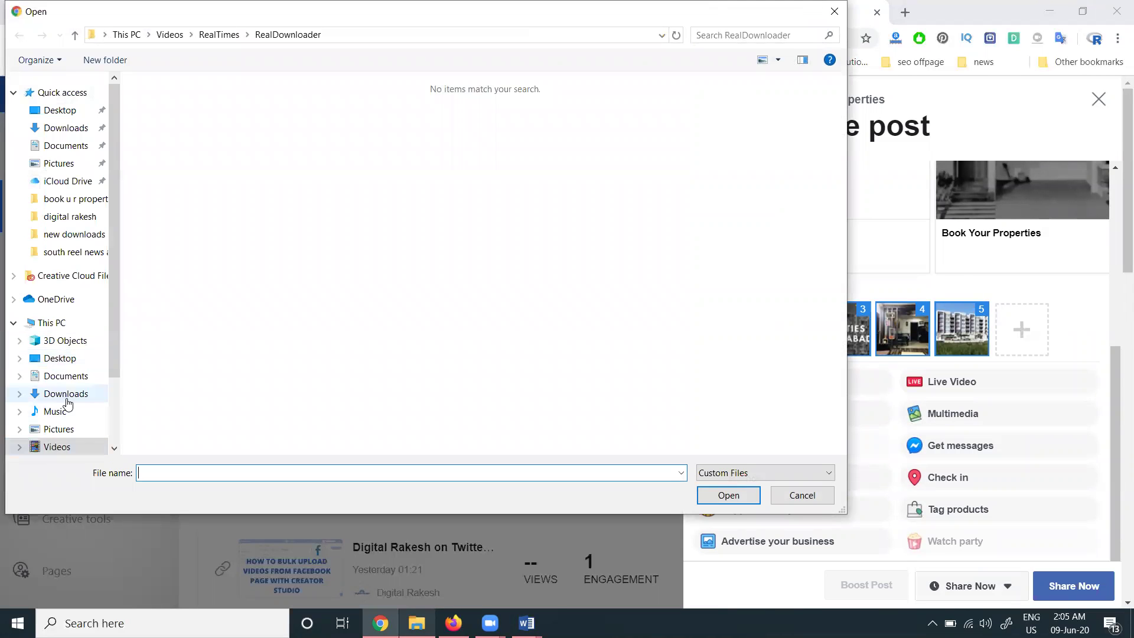
Upload Untitled design (1) and (2) from E:\Projects clients\Projects\book u r properties to the carousel
scroll(63, 402, down, 2)
click(65, 435)
click(74, 420)
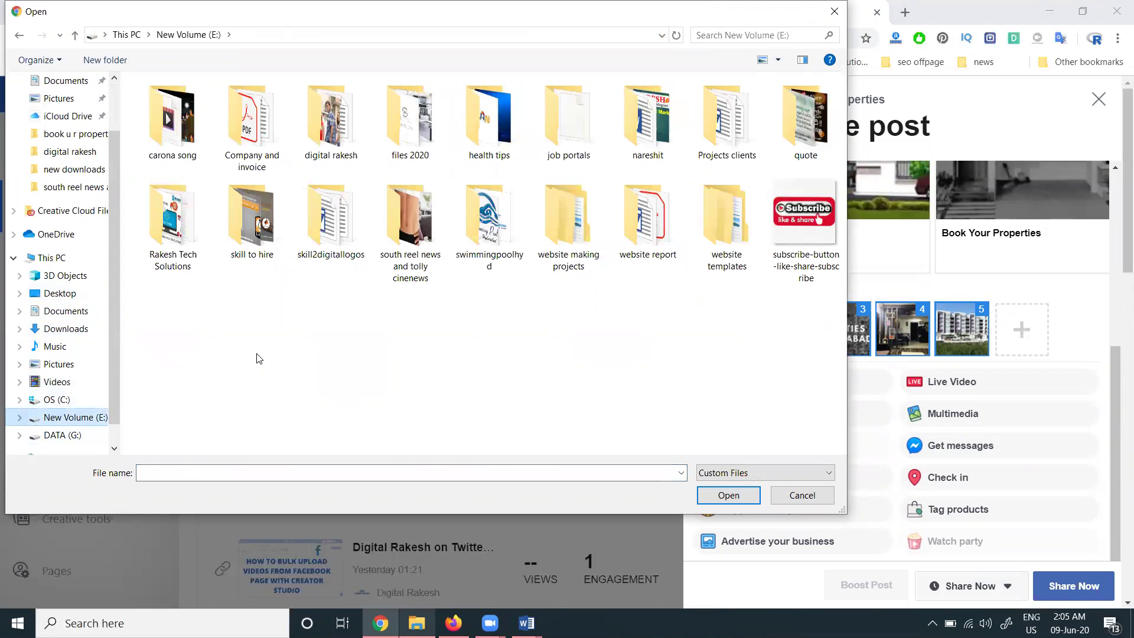
double_click(713, 149)
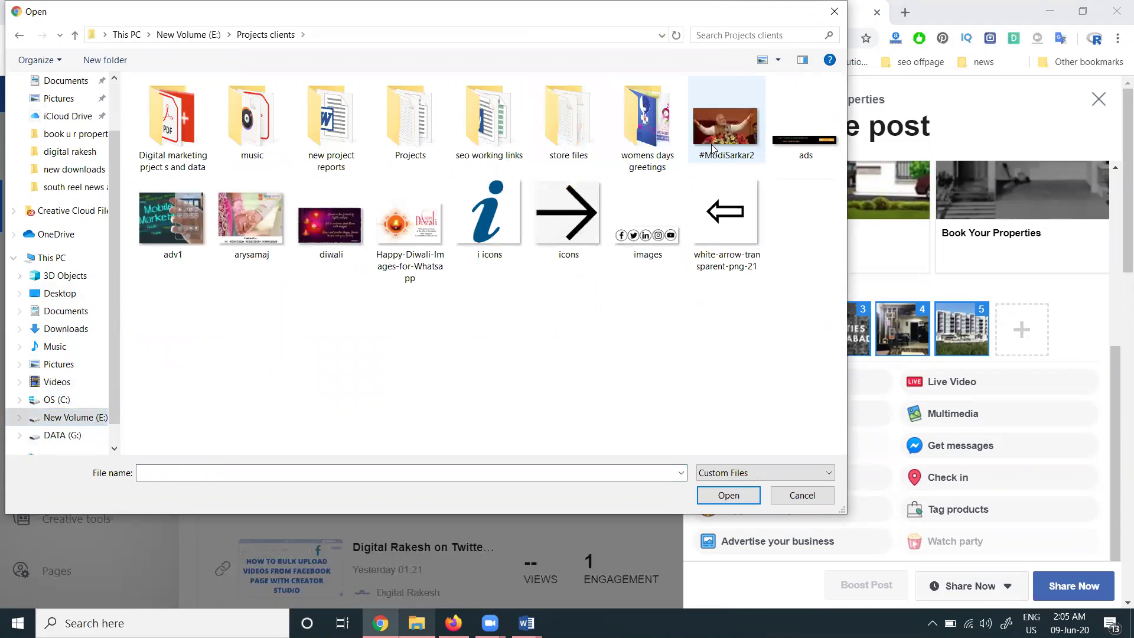
double_click(428, 121)
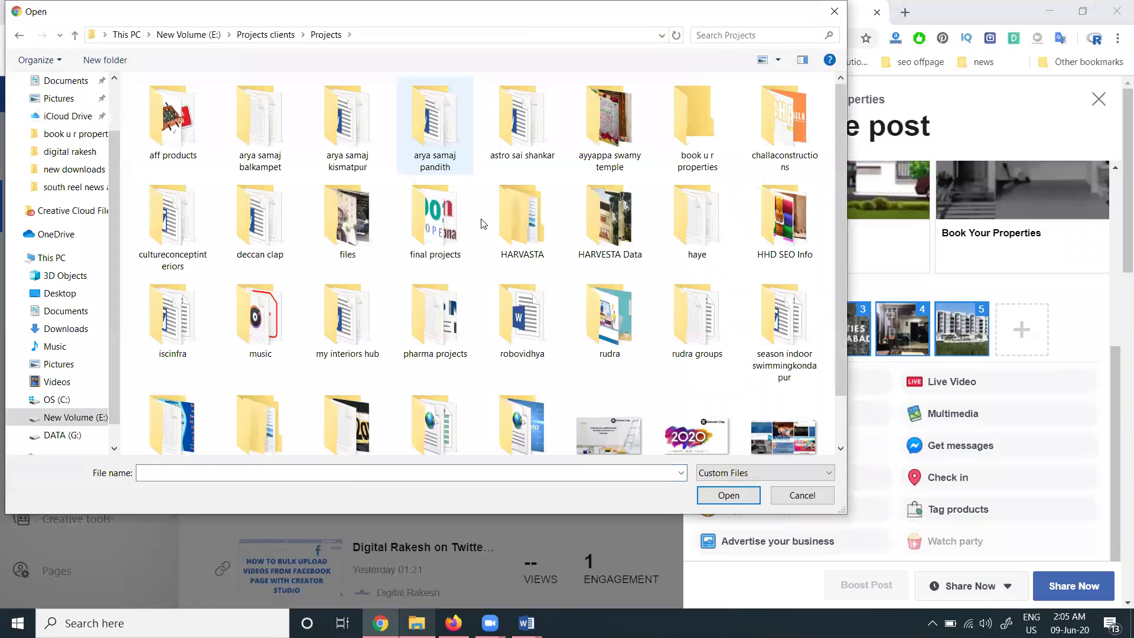
click(704, 142)
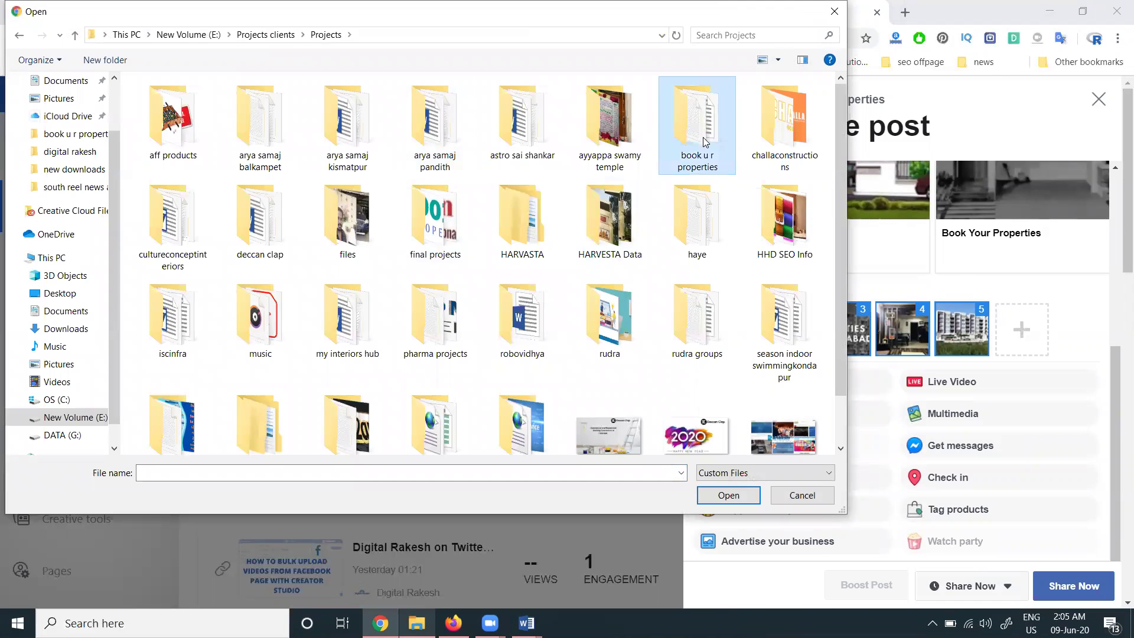
double_click(705, 142)
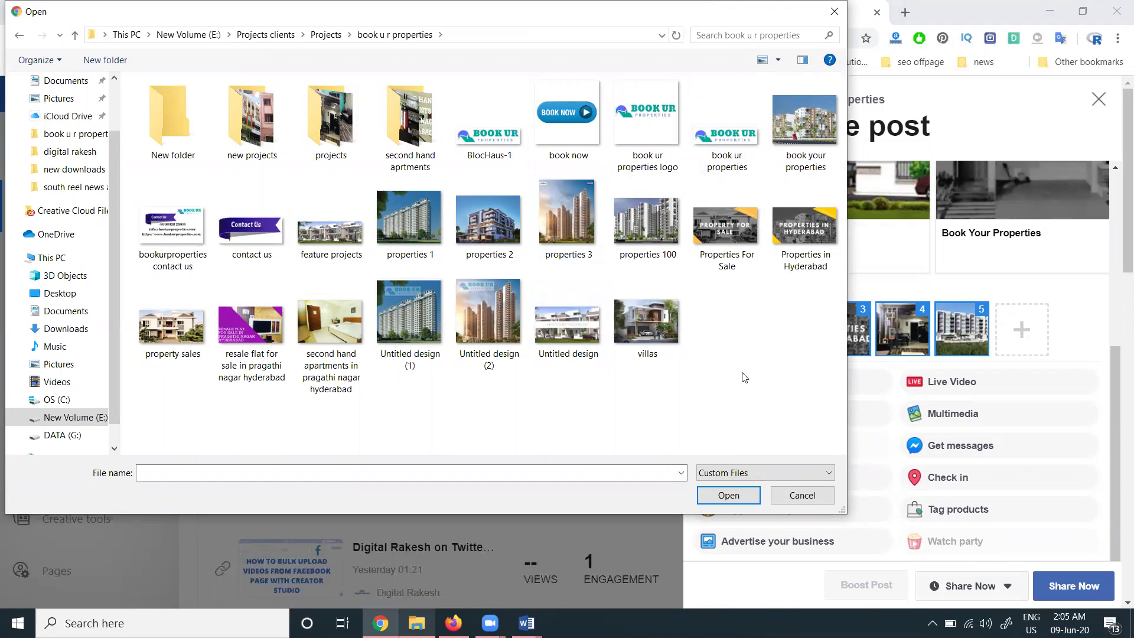
click(492, 331)
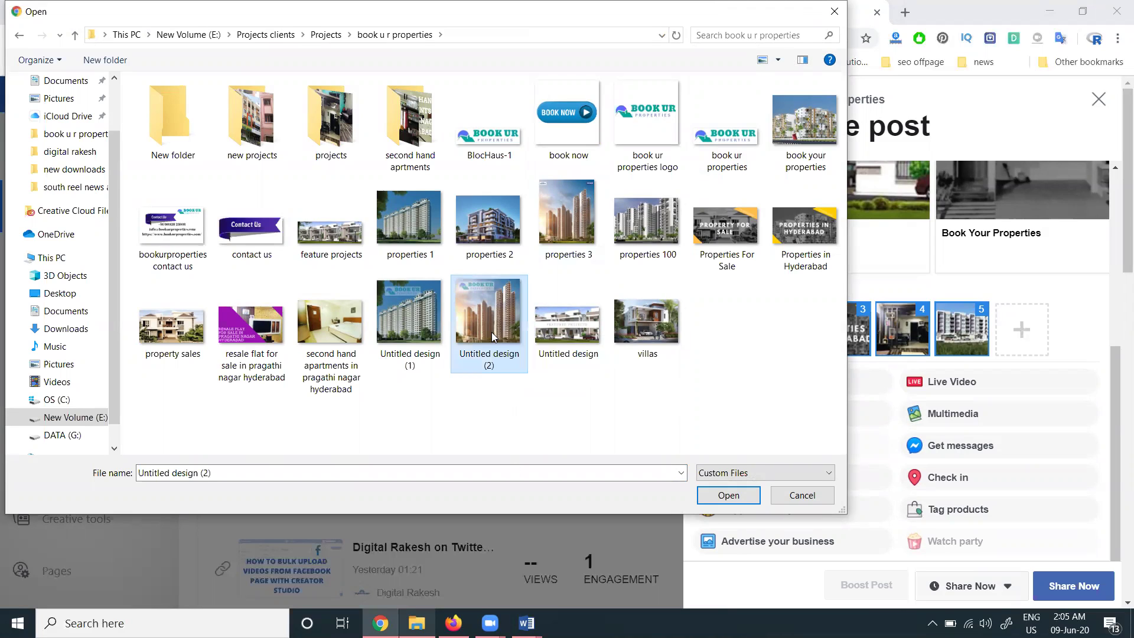
ctrl+click(420, 324)
click(731, 501)
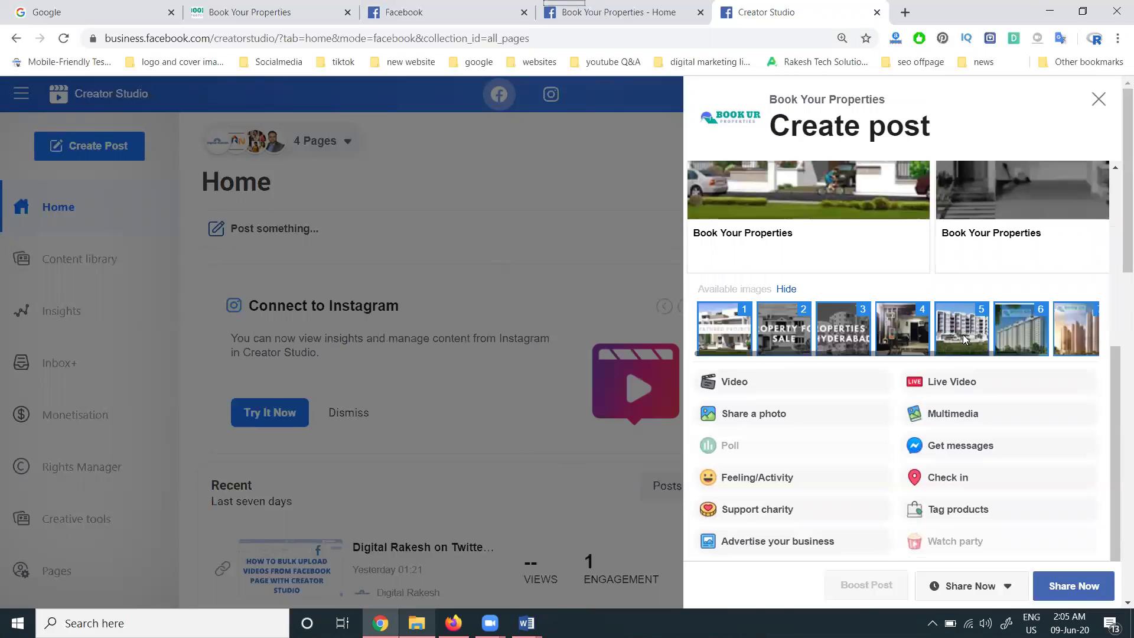
Deselect the interior photo and three older property images from the carousel
click(924, 330)
click(726, 327)
click(806, 327)
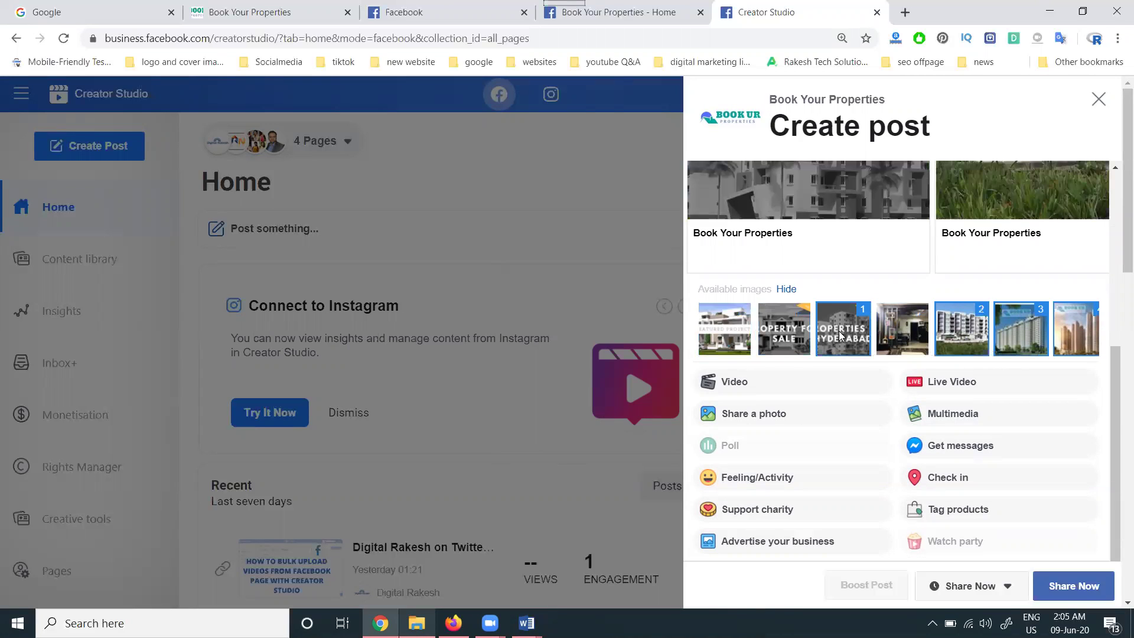
click(860, 336)
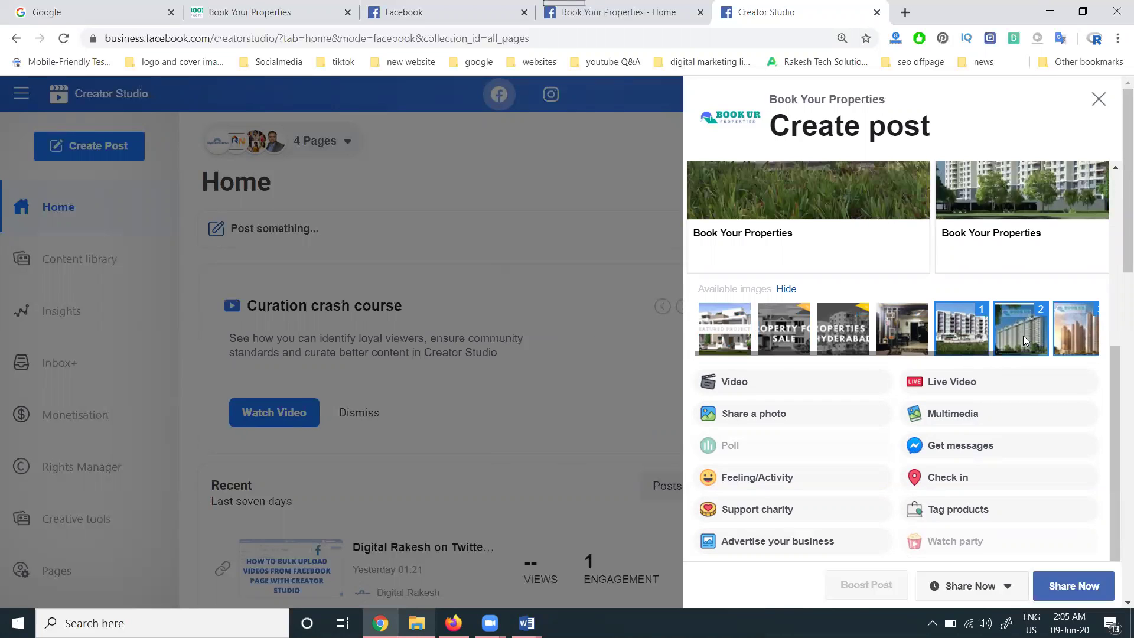
Move the blue-tower and brown-tower images to the front, then preview the following cards
drag(1023, 335, 749, 343)
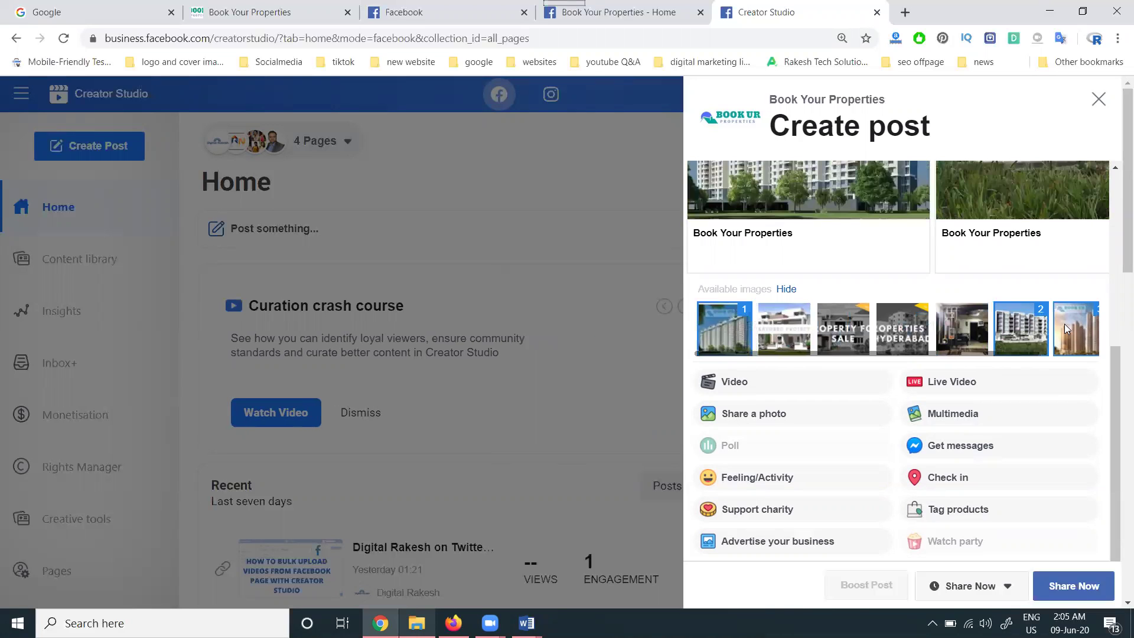
drag(1075, 326, 713, 331)
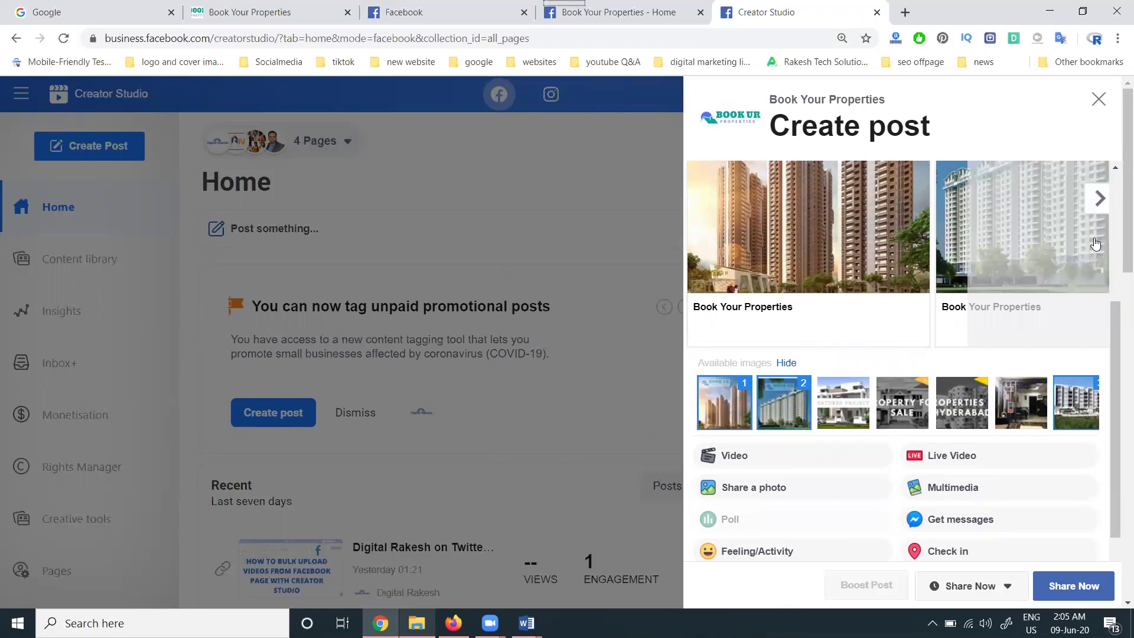
click(1100, 198)
click(1098, 199)
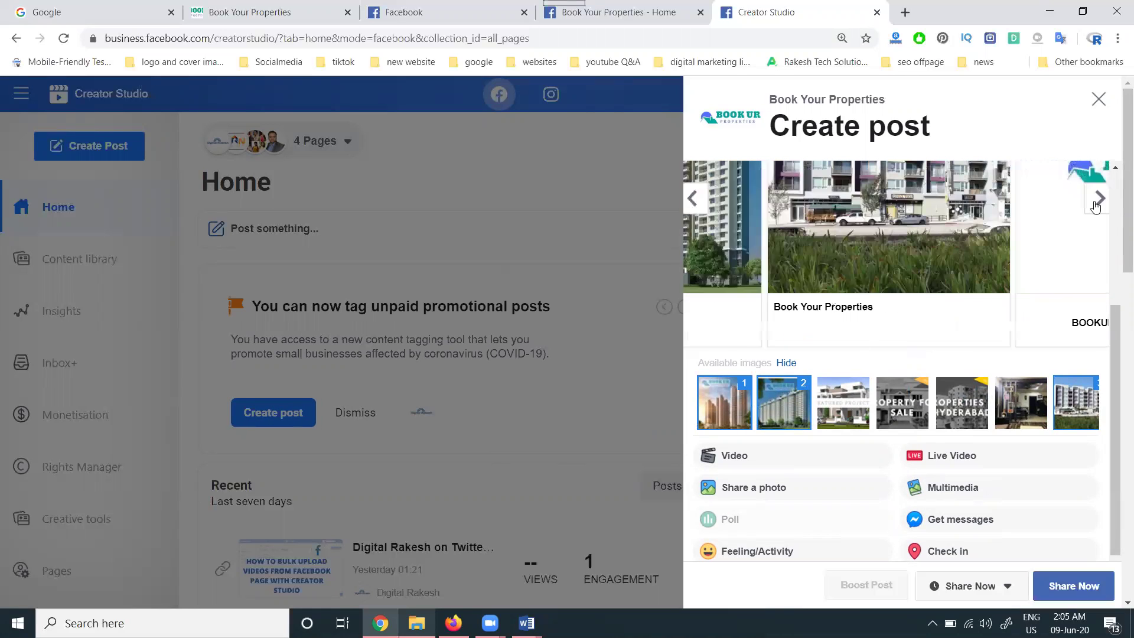
Copy the property offer text from the new properties Word document
scroll(1056, 318, up, 2)
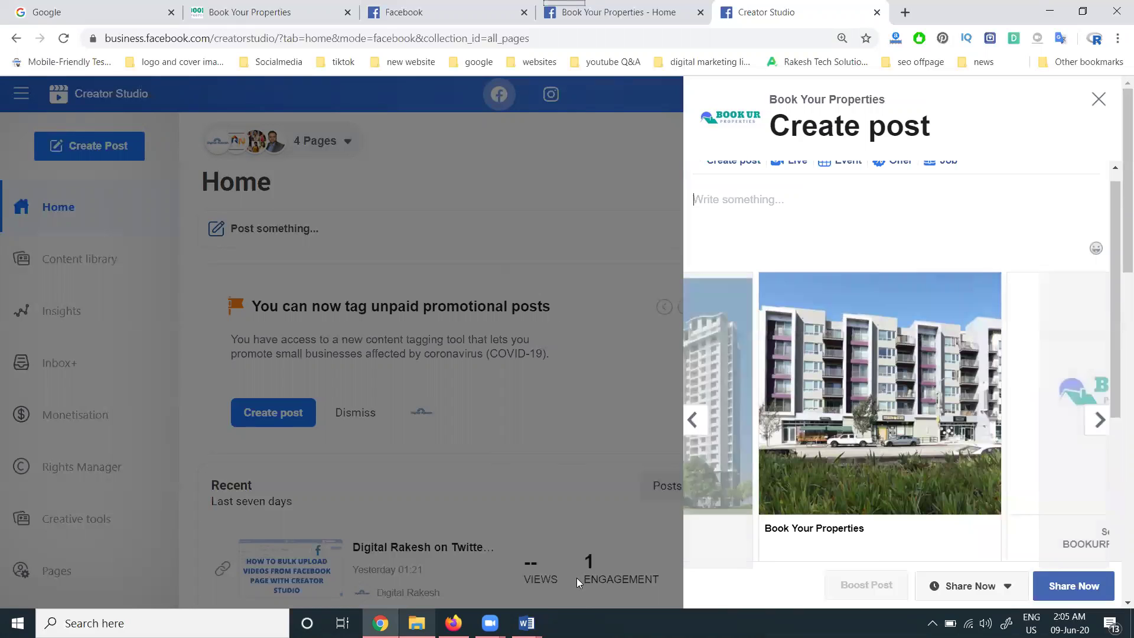
click(526, 623)
click(675, 559)
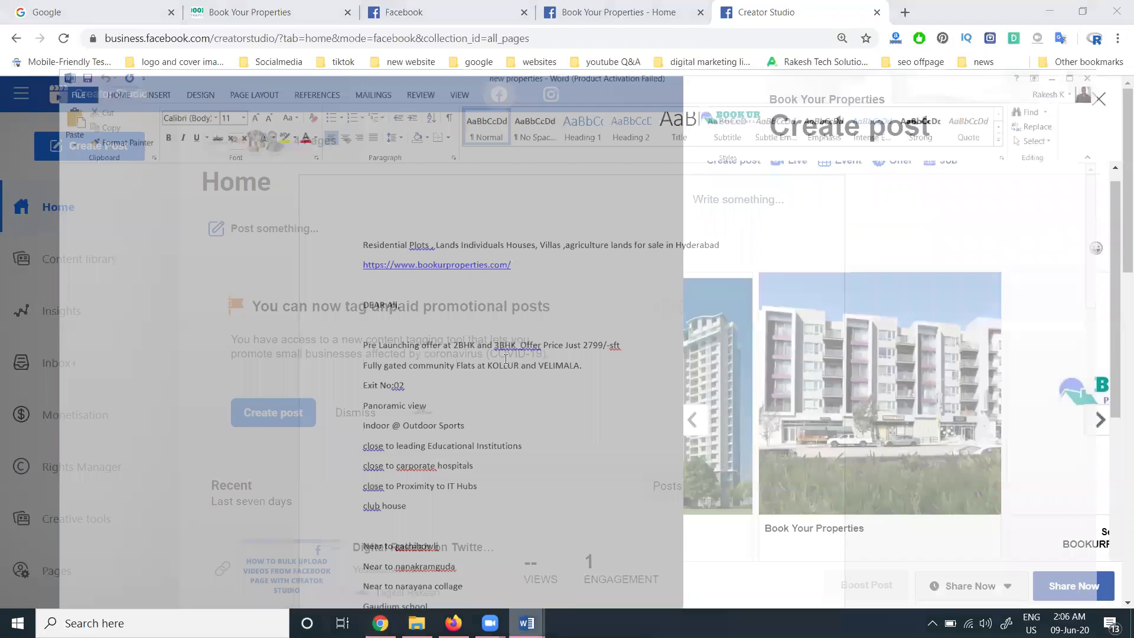
drag(333, 261, 344, 377)
key(alt+Tab)
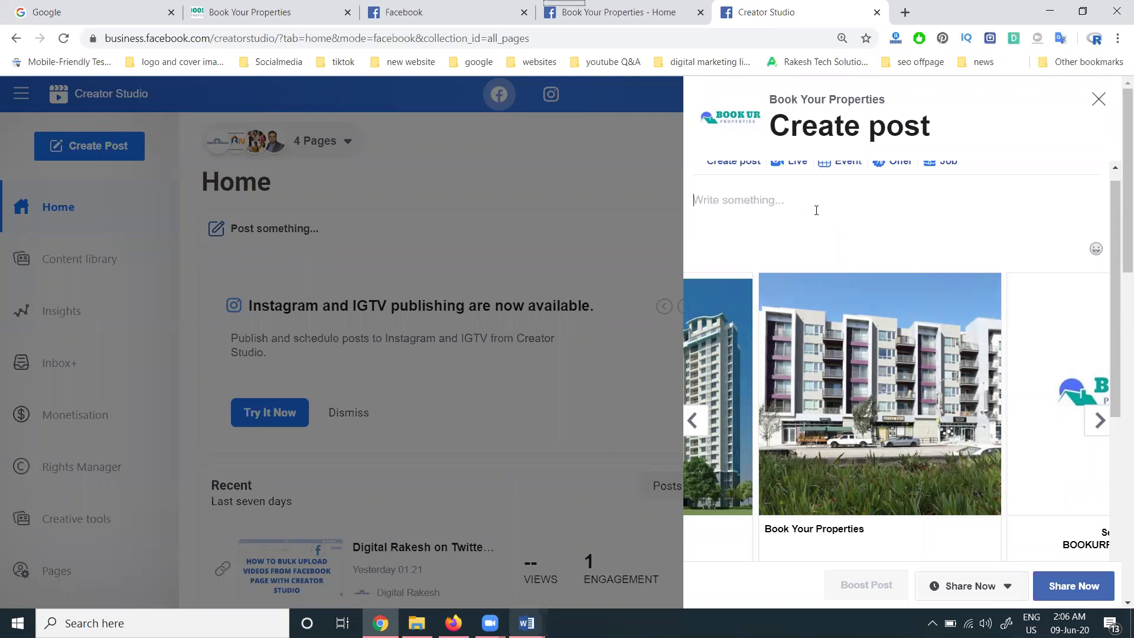
Paste the offer text into the post, add #bookurproperties, and publish it with Share Now
key(ctrl+v)
scroll(904, 302, down, 4)
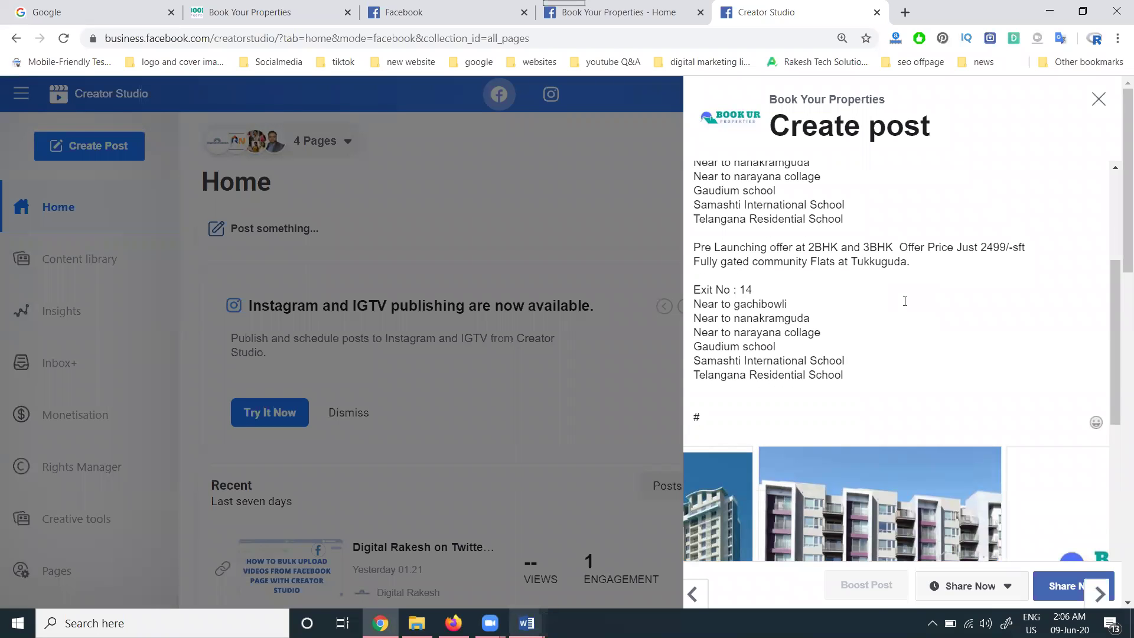
text(bookurproperties)
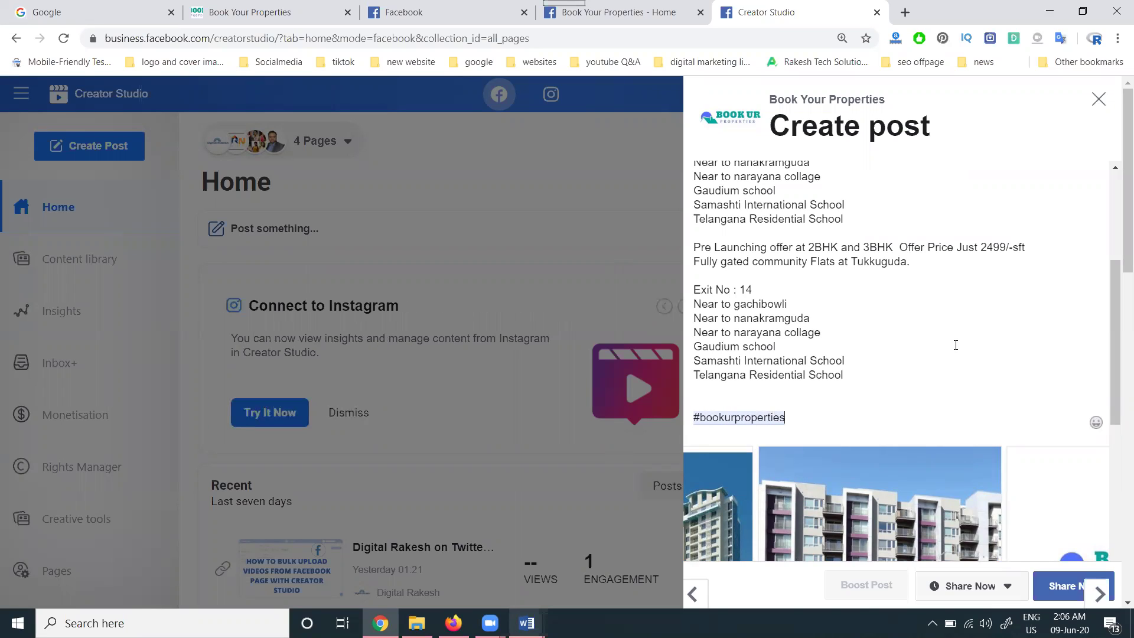
scroll(975, 355, down, 3)
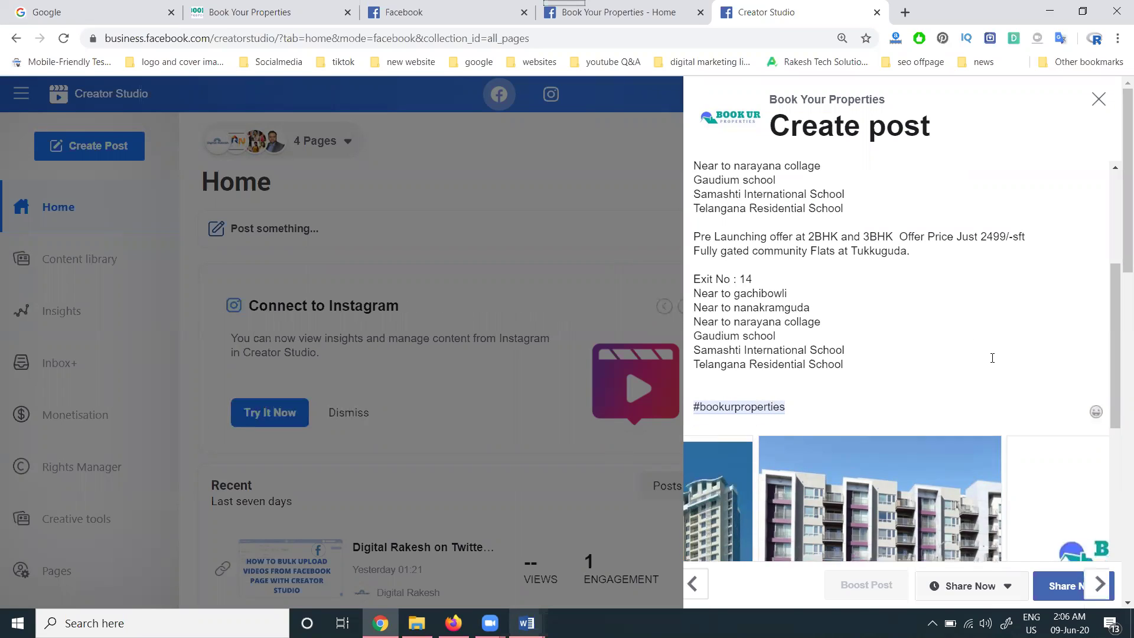
click(1041, 589)
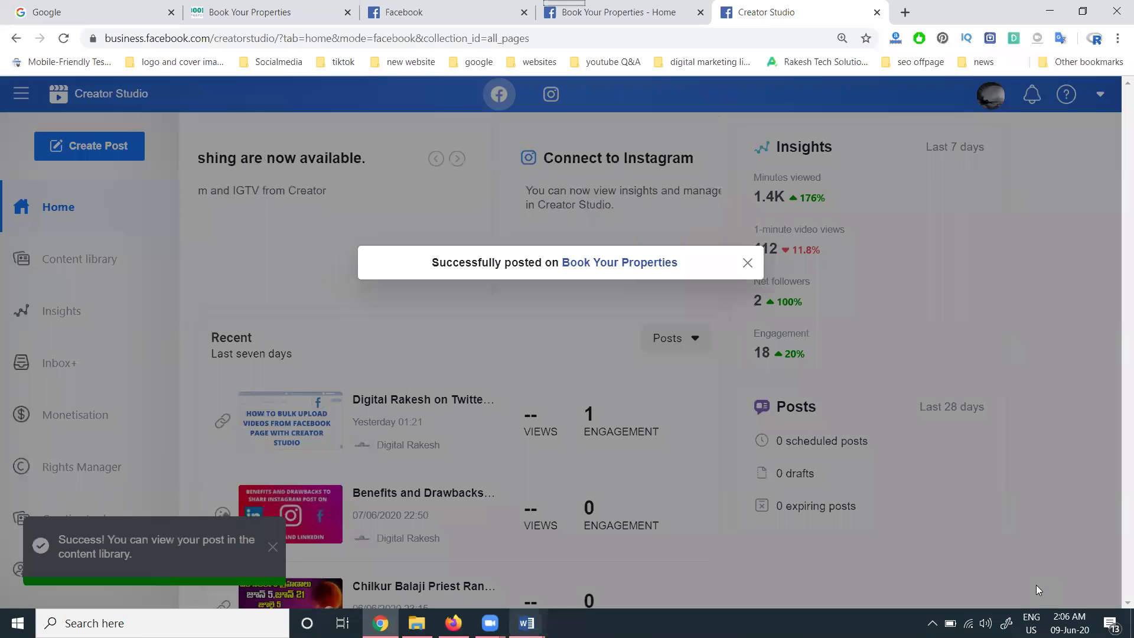
Return to the Book Your Properties page, close the empty composer, and scroll to the new post
click(640, 13)
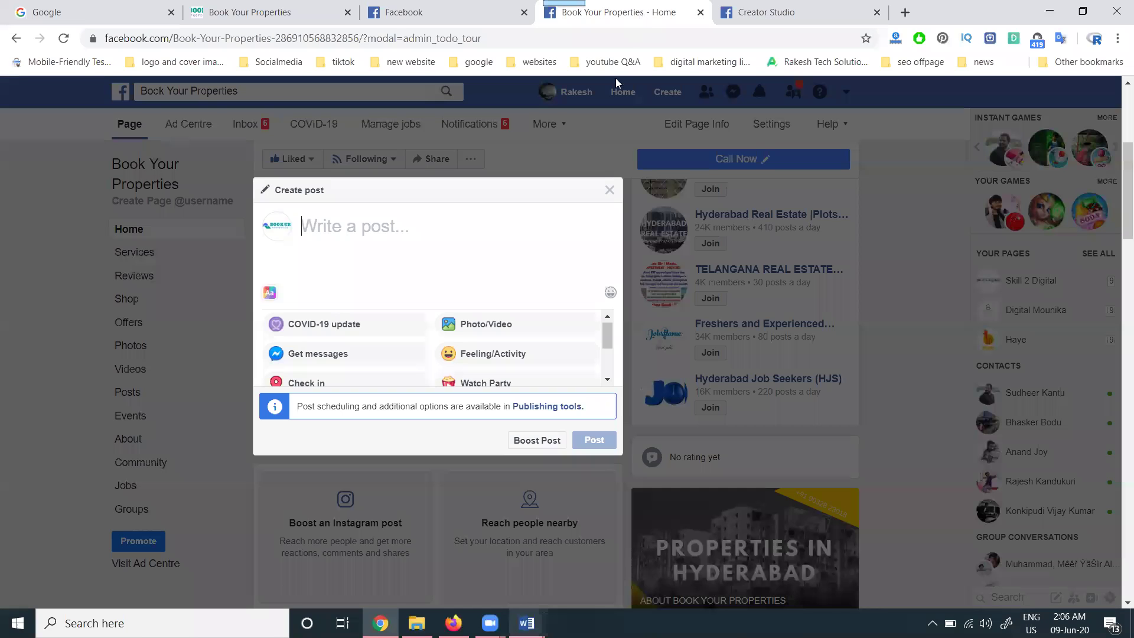
click(609, 190)
click(66, 41)
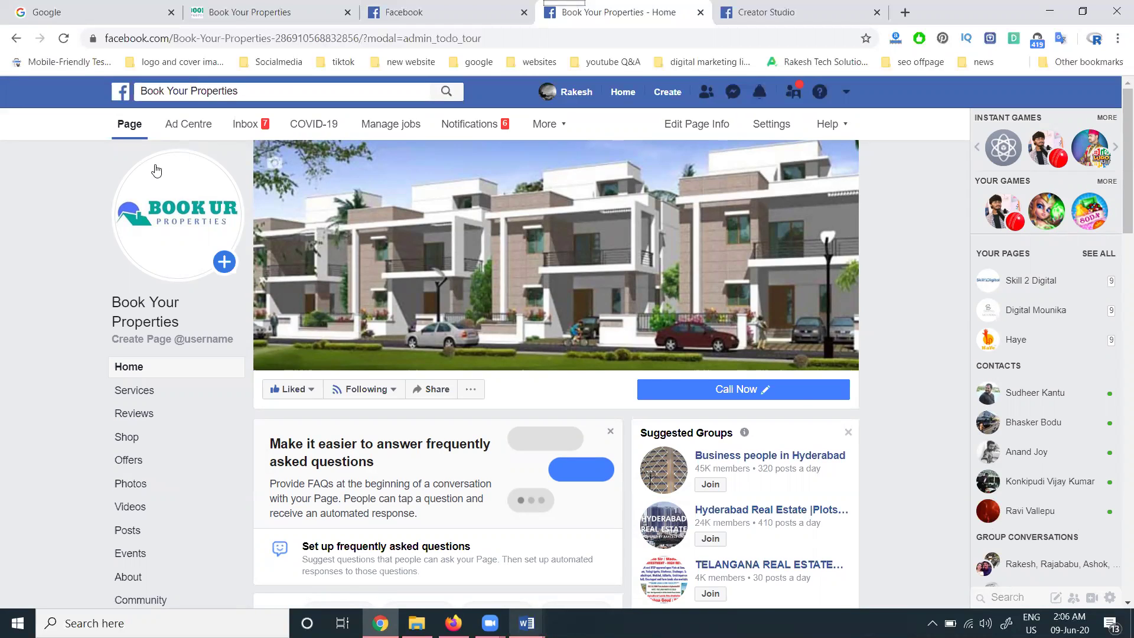
scroll(247, 323, down, 7)
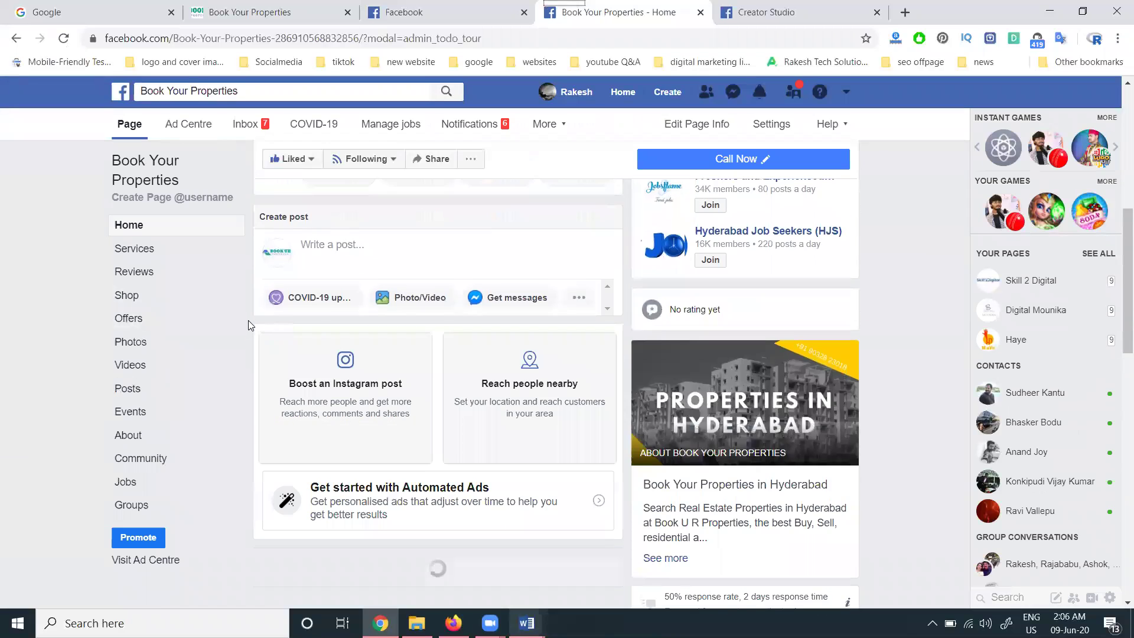
scroll(437, 302, down, 5)
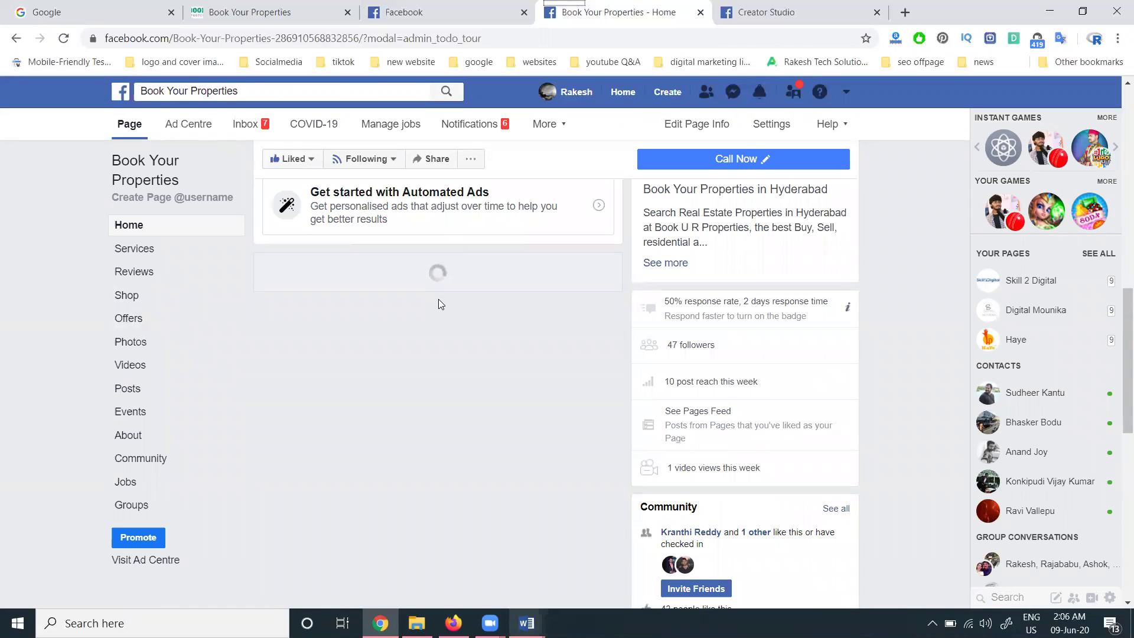
scroll(438, 303, down, 6)
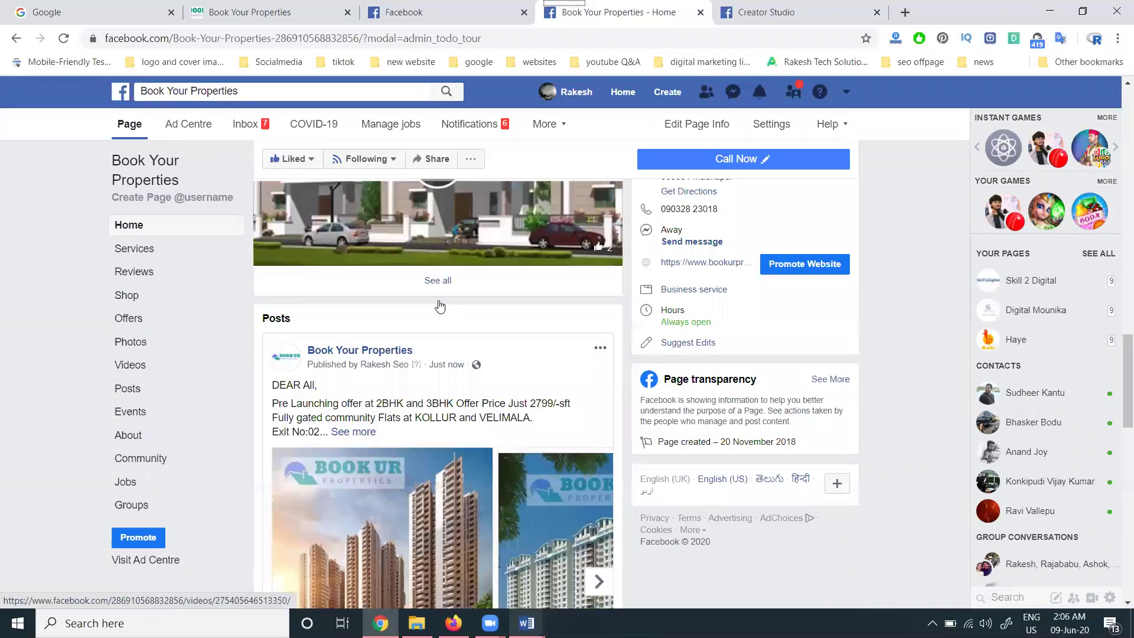
scroll(440, 306, down, 3)
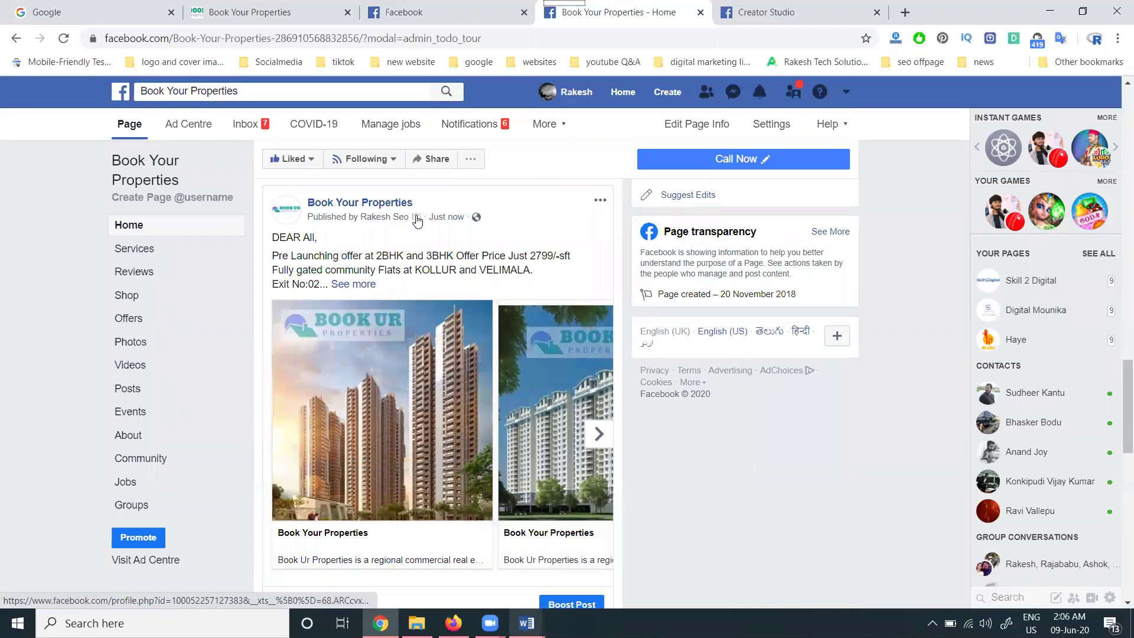
Step the new carousel to its See more at BOOKURPROPERTIES.COM card and back to the brown towers
click(599, 434)
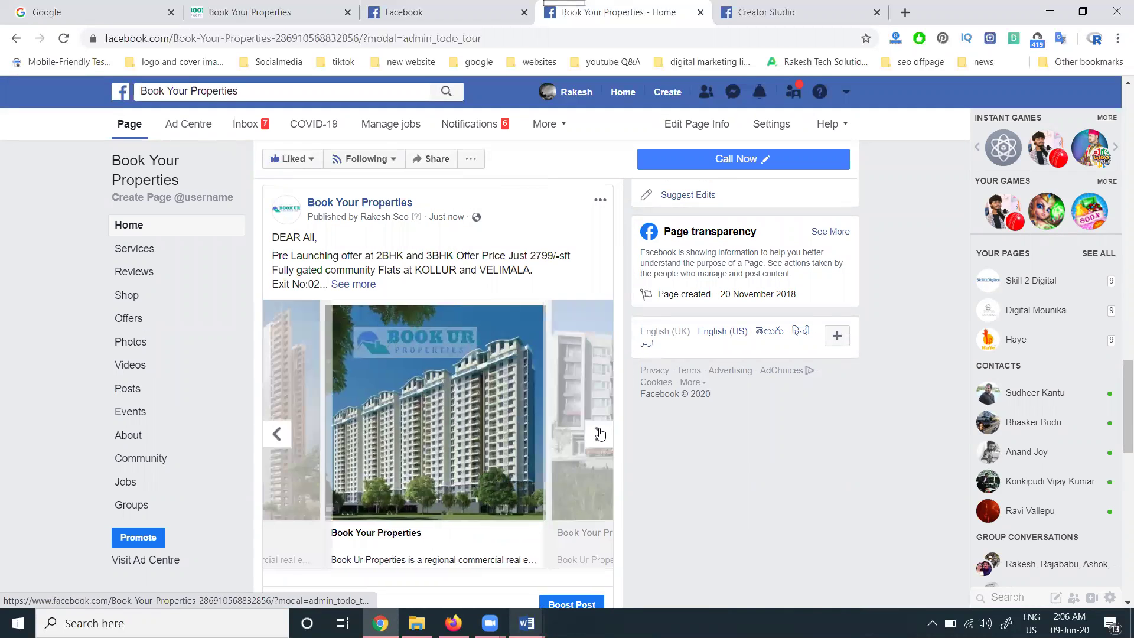
click(599, 435)
click(599, 434)
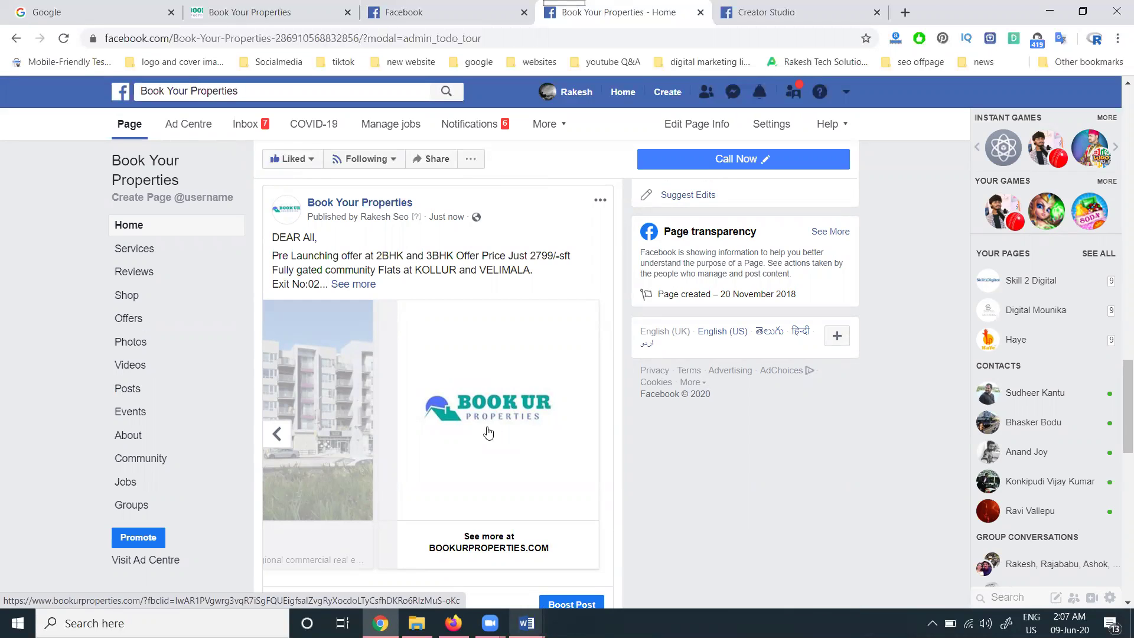
click(288, 442)
click(289, 442)
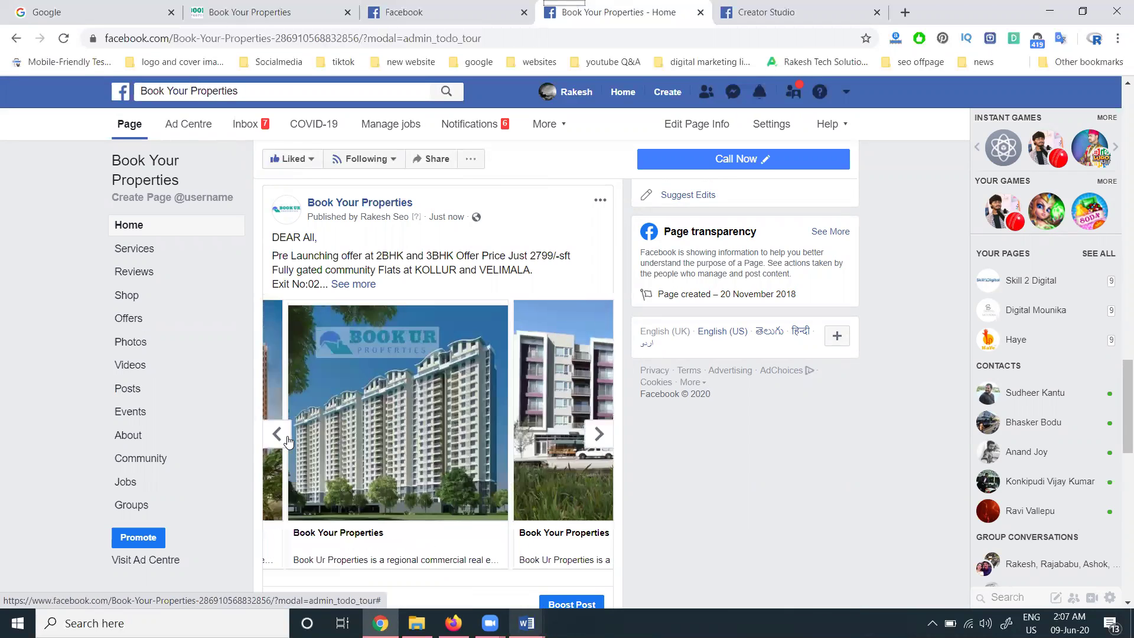
click(289, 441)
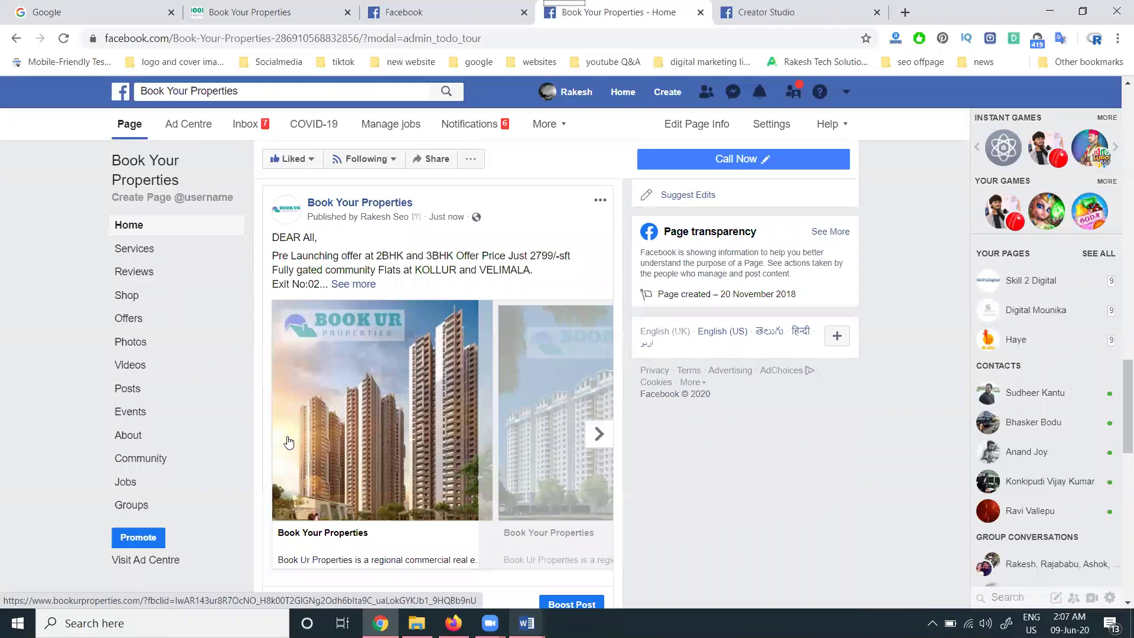